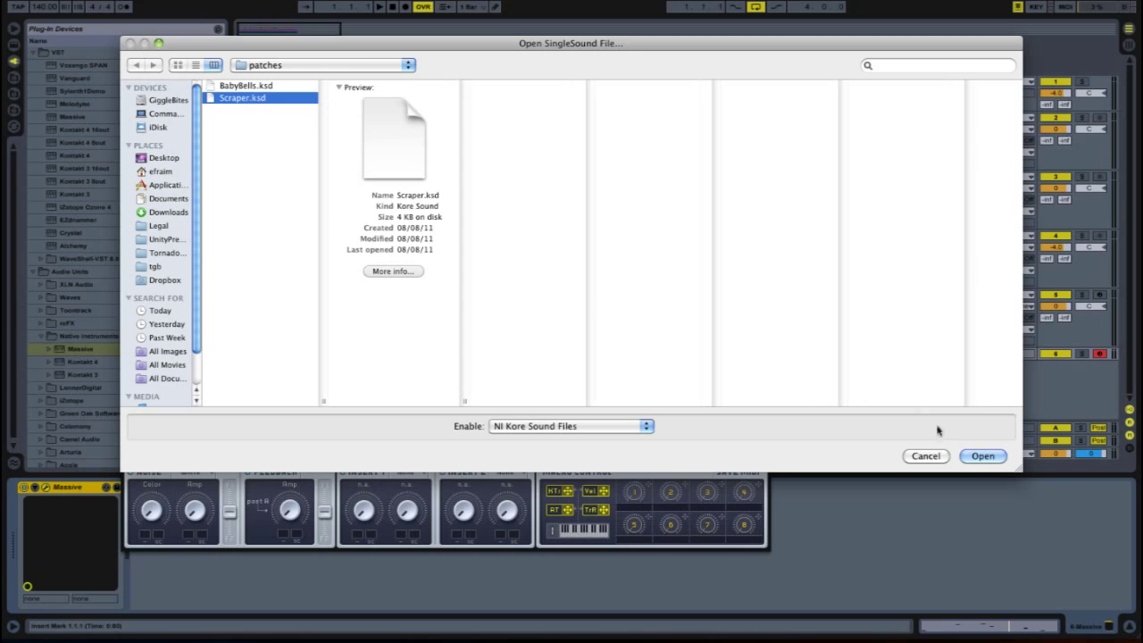
# - Load the Scraper.ksd patch into Massive and rename its track Scraper, with the track unfolded
pyautogui.click(982, 456)
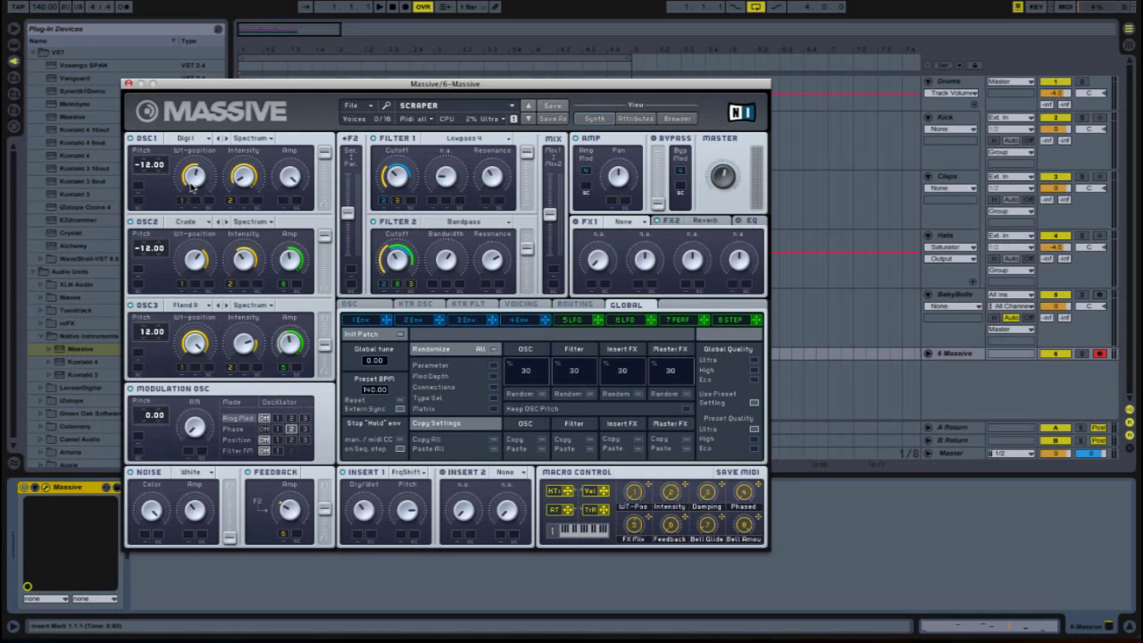
pyautogui.click(128, 83)
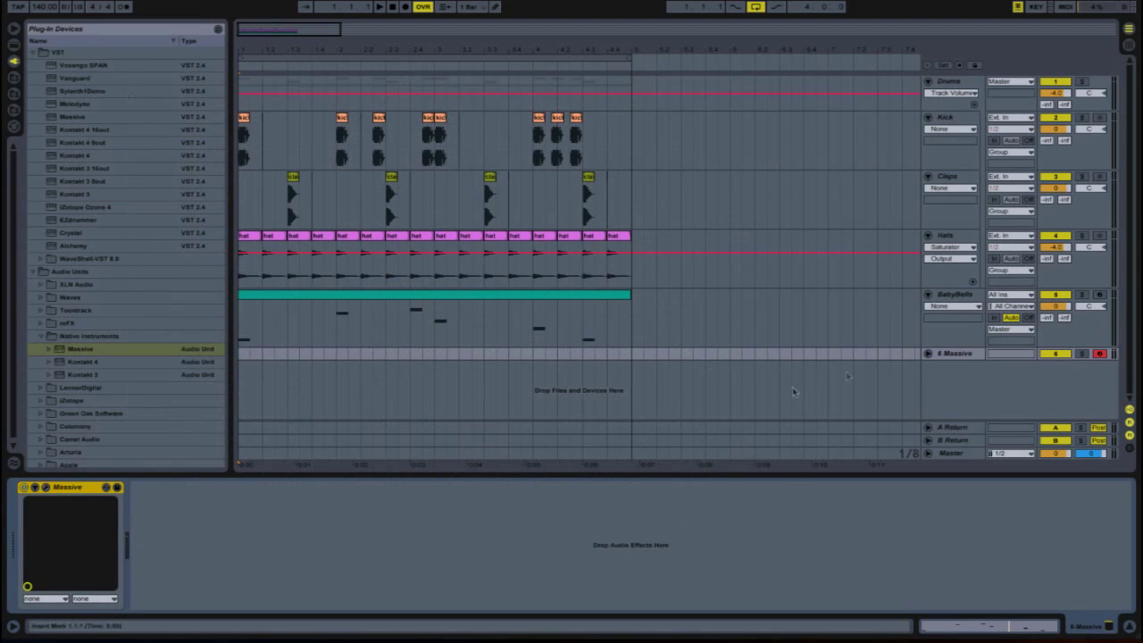
pyautogui.rightClick(954, 354)
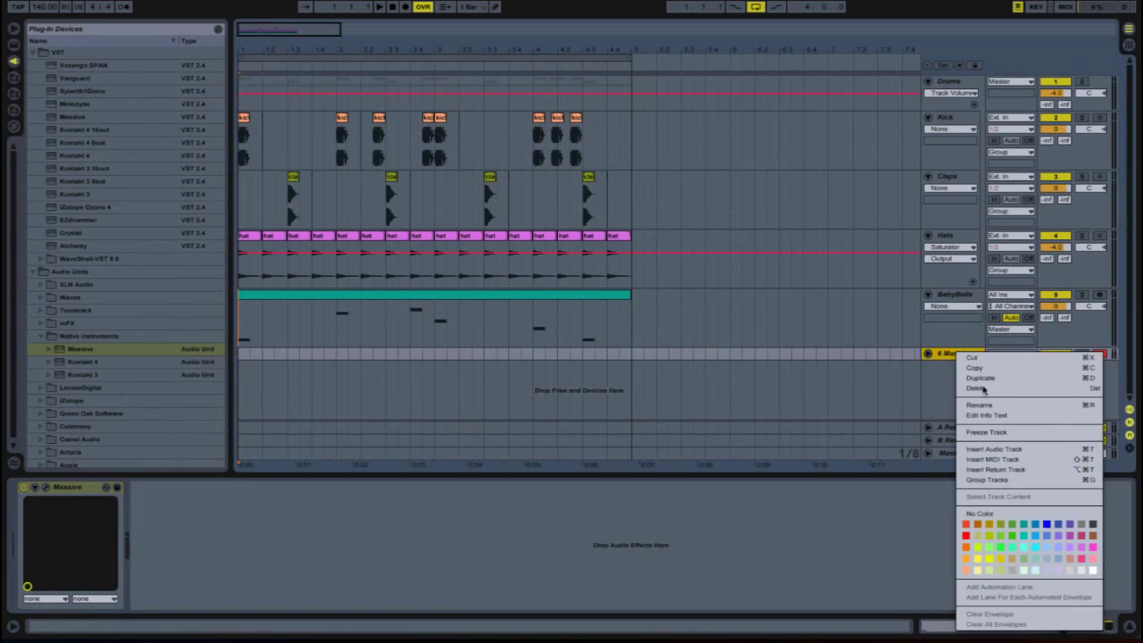
pyautogui.click(979, 405)
pyautogui.write('Scr')
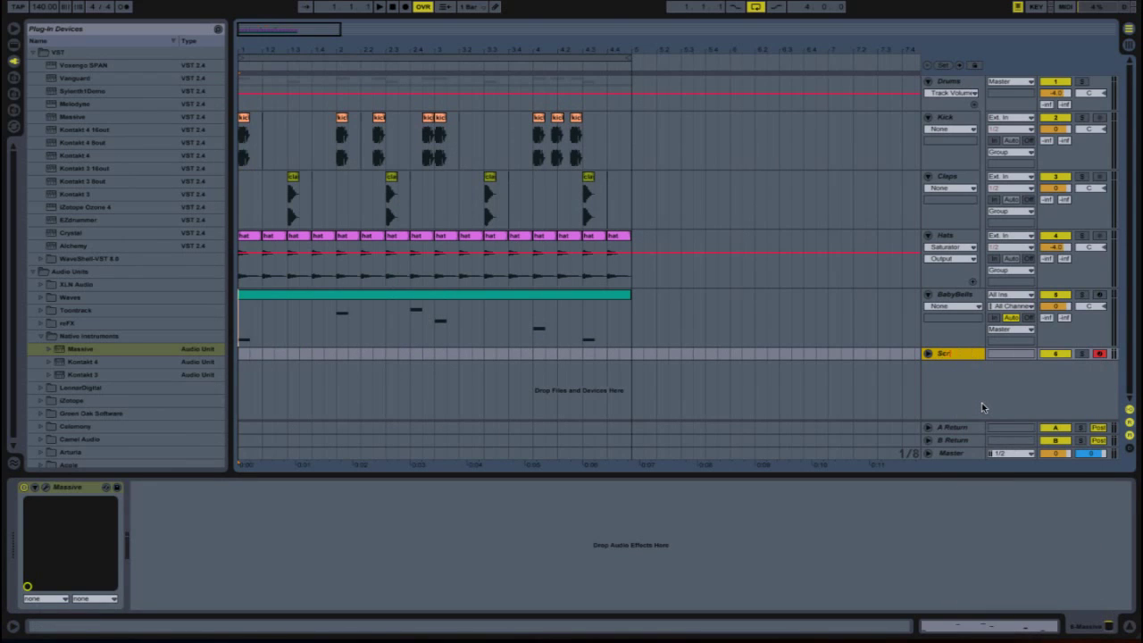
pyautogui.write('aper')
pyautogui.press('Return')
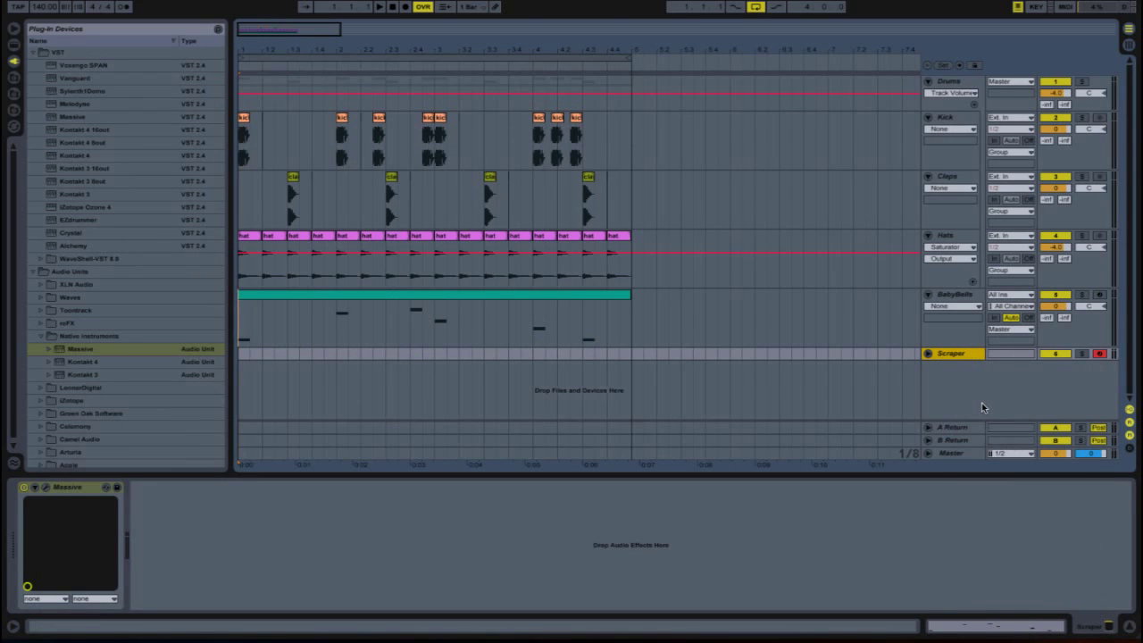
pyautogui.click(927, 353)
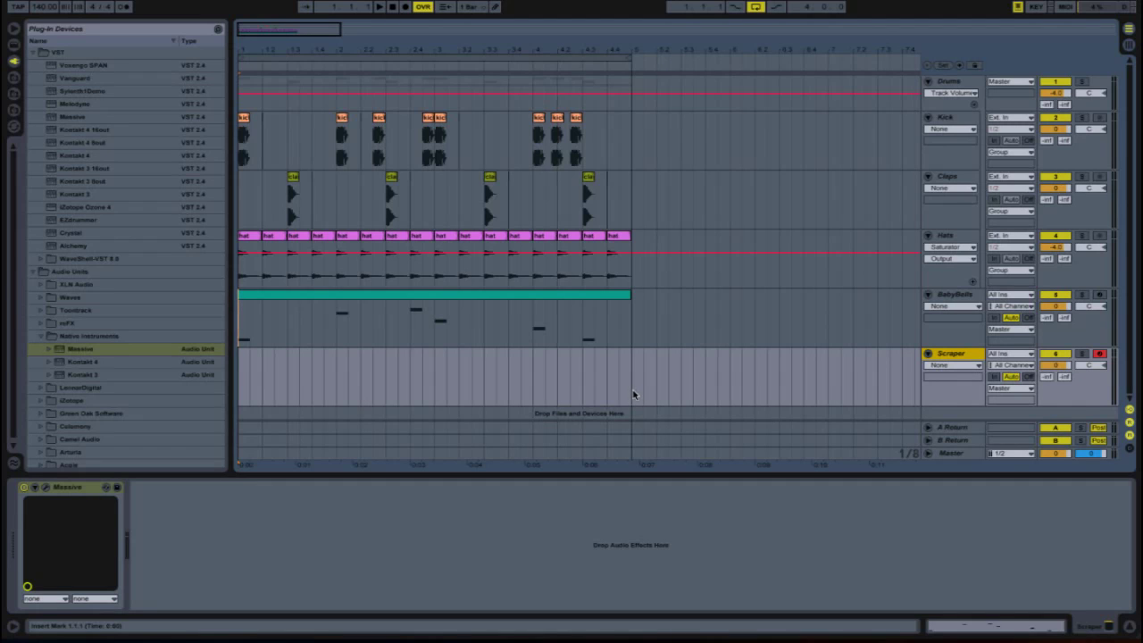
# - Insert a four-bar MIDI clip from bar 1 to bar 5 on the Scraper track and open it for editing
pyautogui.moveTo(633, 398); pyautogui.dragTo(240, 380)
pyautogui.rightClick(313, 357)
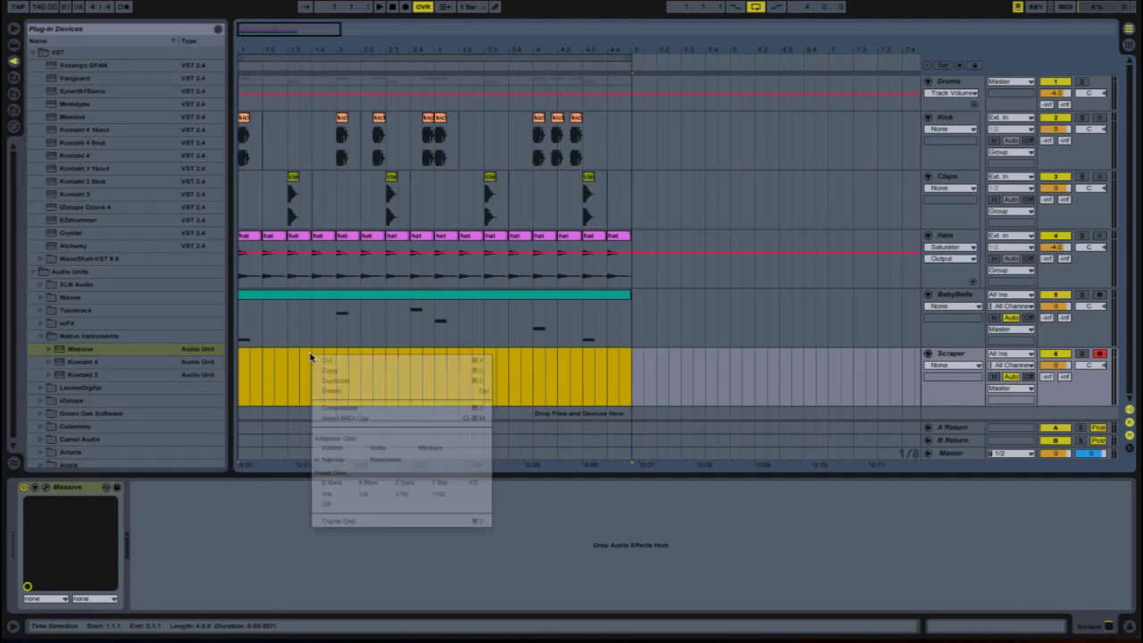
pyautogui.click(335, 420)
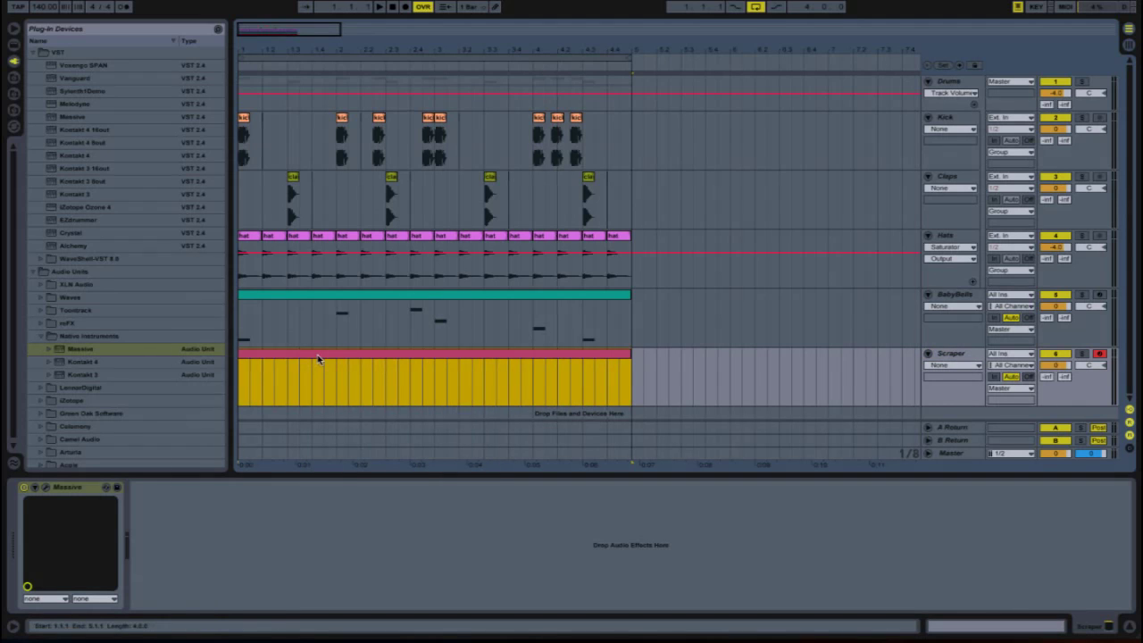
pyautogui.doubleClick(318, 357)
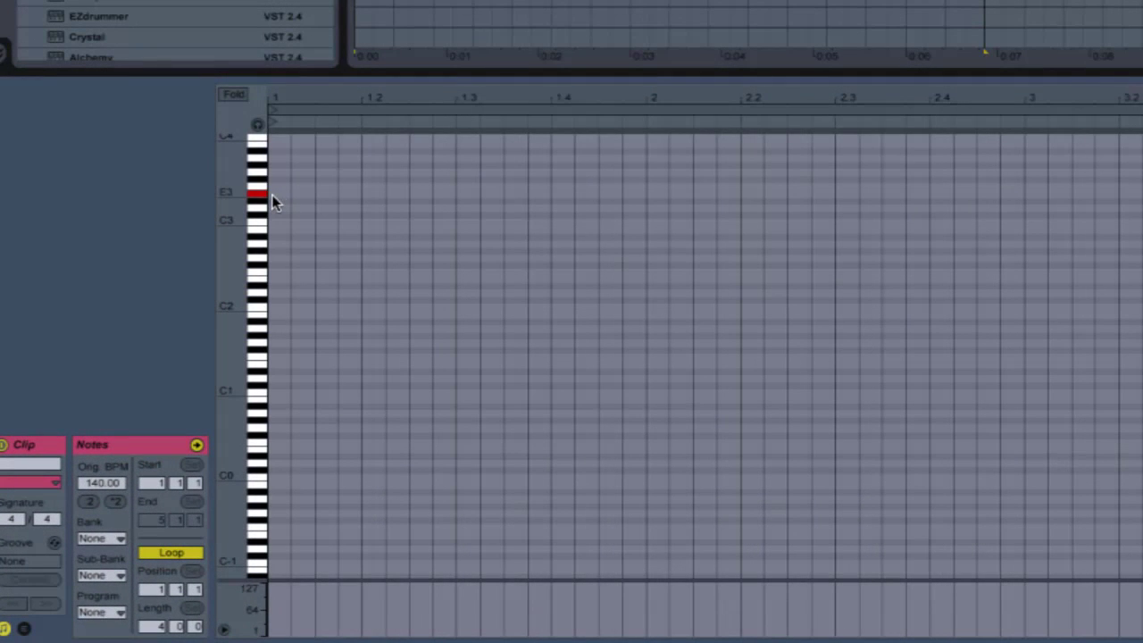
# - Add an E3 note spanning bars 1 and 2 and an A3 note spanning bars 3 and 4
pyautogui.doubleClick(277, 195)
pyautogui.moveTo(287, 195); pyautogui.dragTo(1021, 194)
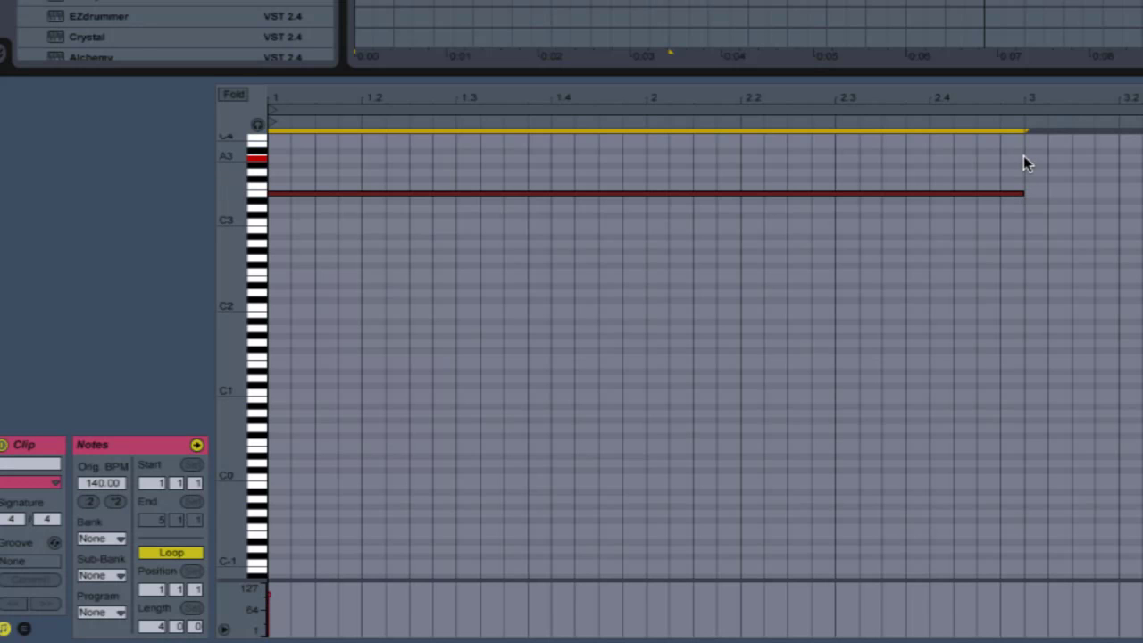
pyautogui.doubleClick(1033, 159)
pyautogui.moveTo(1043, 159); pyautogui.dragTo(1142, 159)
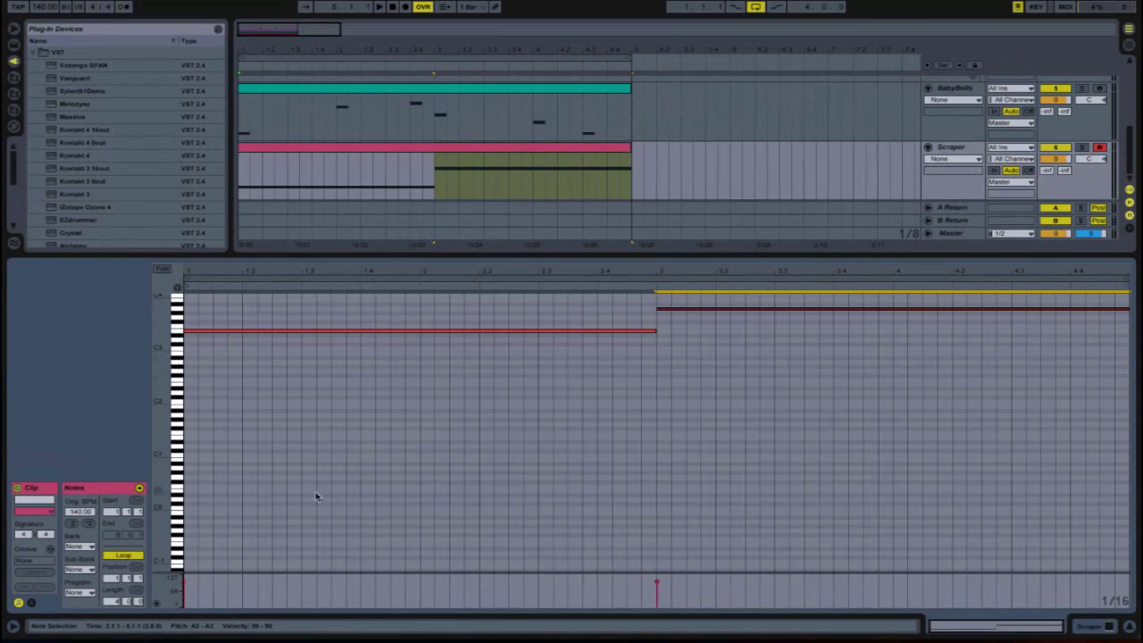
# - Transpose both notes down two octaves to E1 and A1, auditioning the loop along the way
pyautogui.scroll(1, 315, 496)
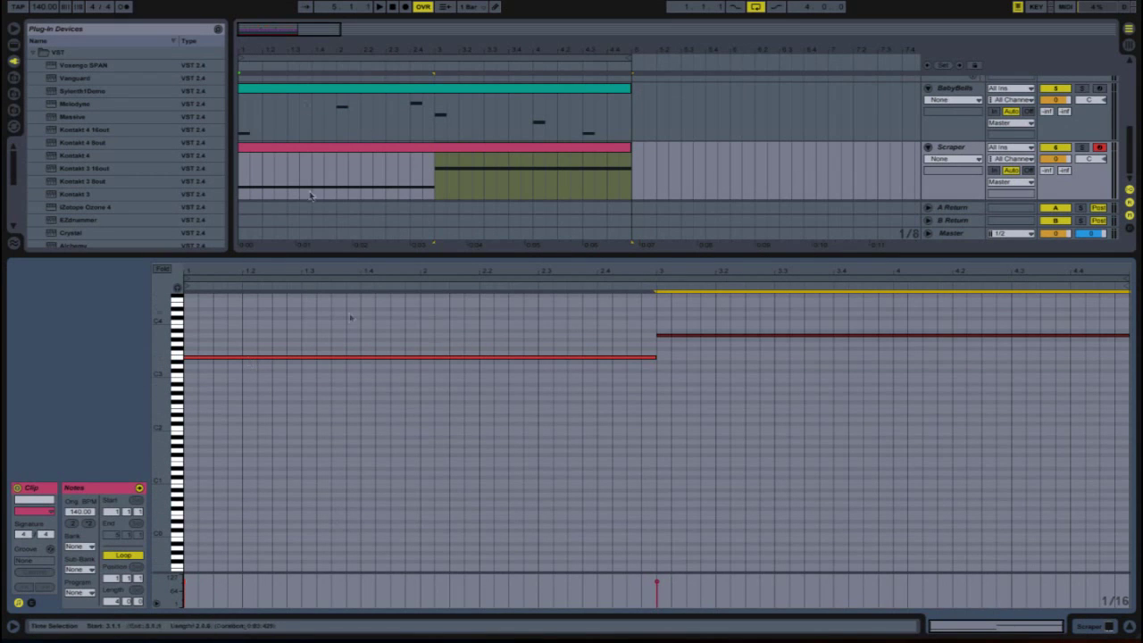
pyautogui.moveTo(450, 307); pyautogui.dragTo(807, 406)
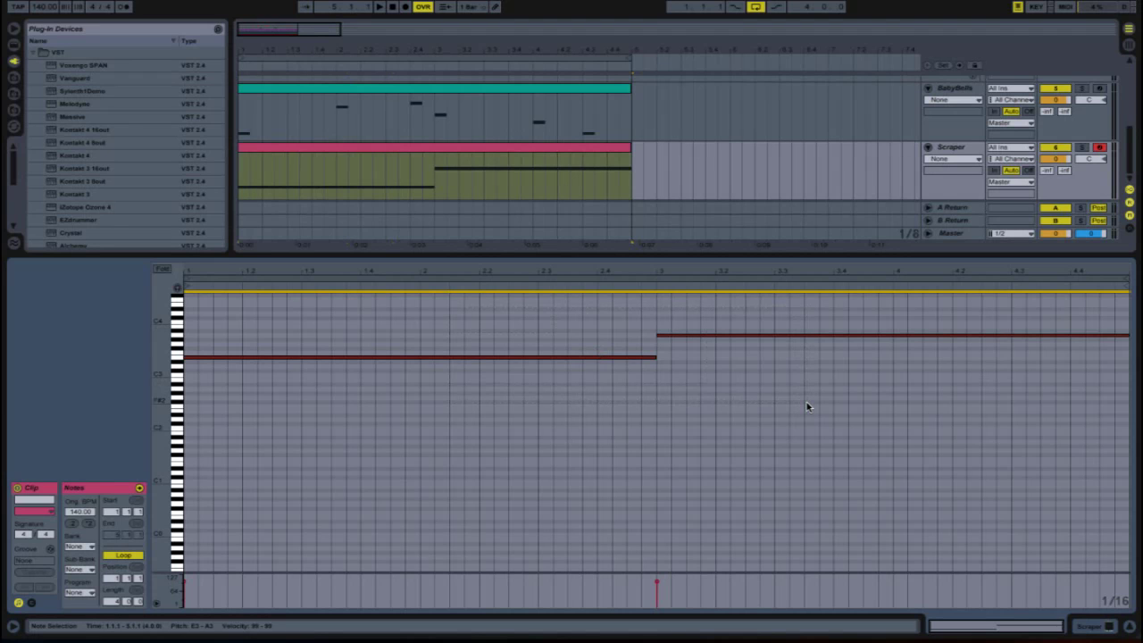
pyautogui.hotkey('shift', 'Down')
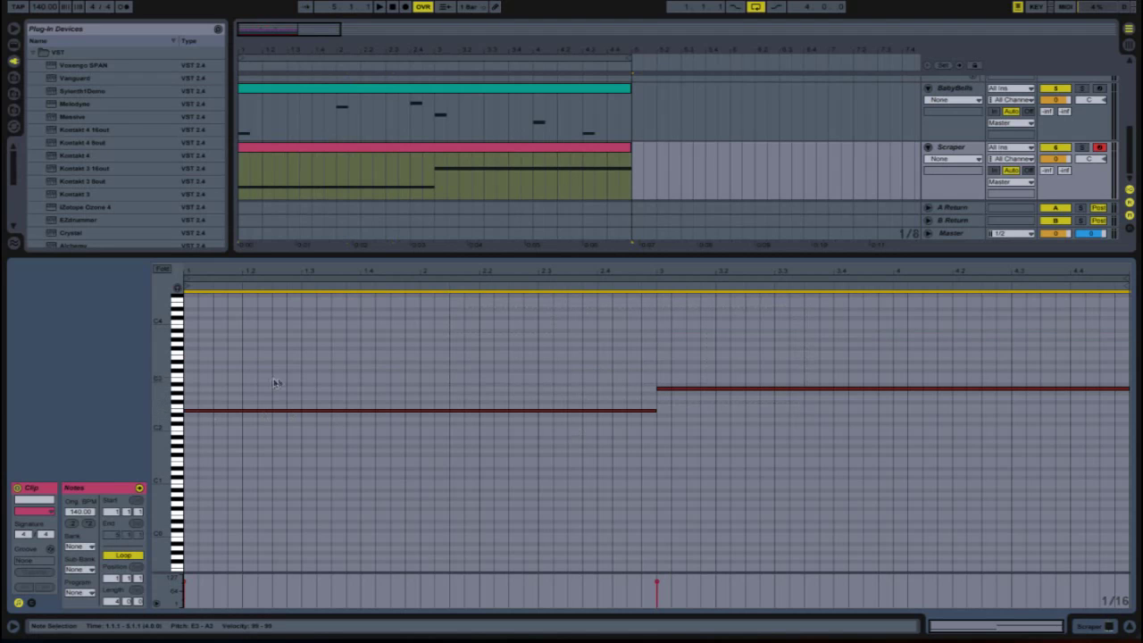
pyautogui.press('space')
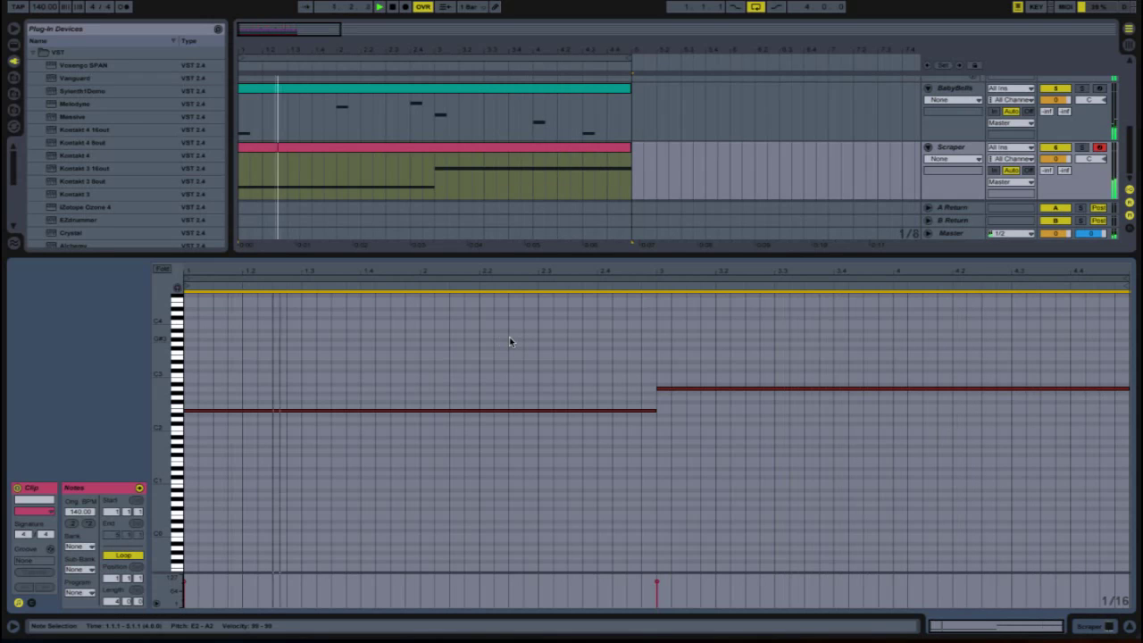
pyautogui.press('space')
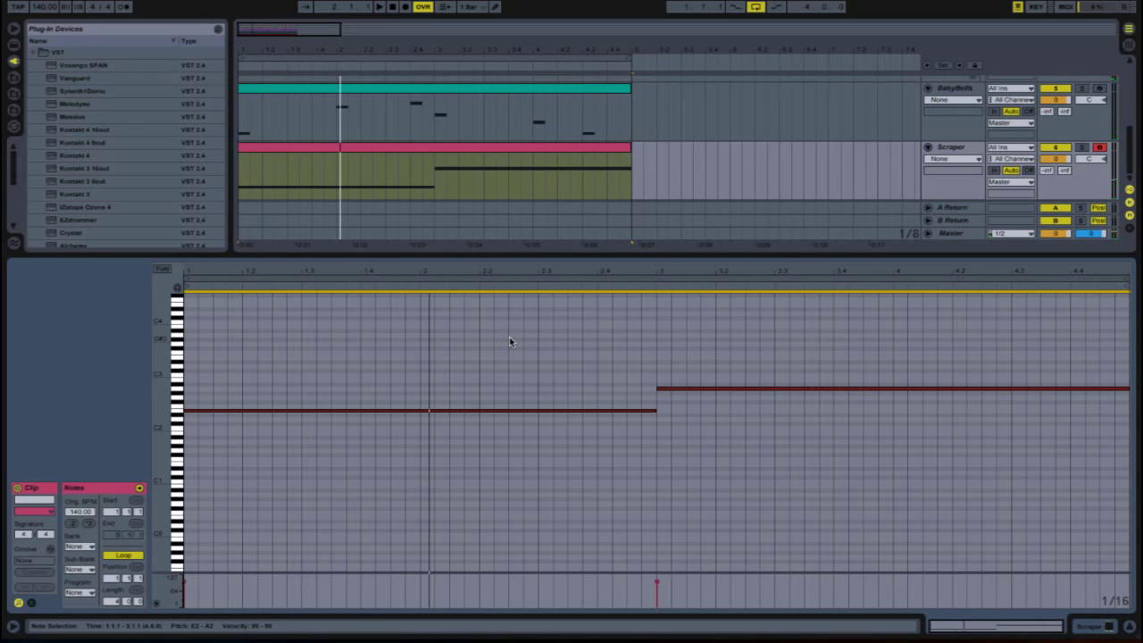
pyautogui.hotkey('shift', 'Down')
pyautogui.press('space')
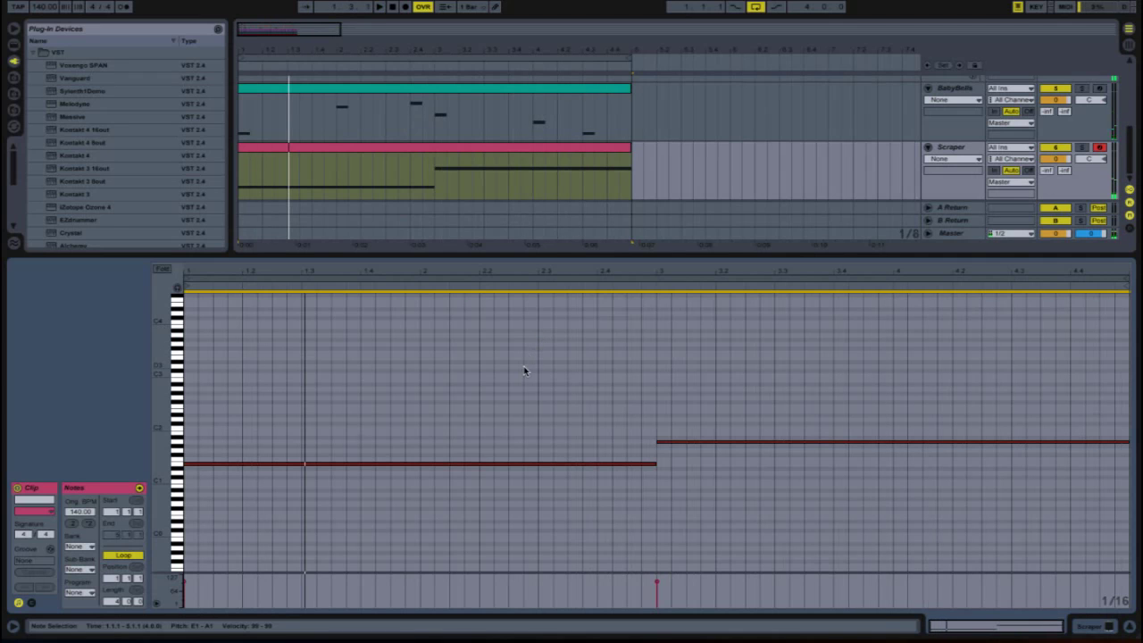
# - Try both notes at E0 and A0 and at E4 and A4 during playback, and return them to E1 and A1
pyautogui.hotkey('shift', 'Down')
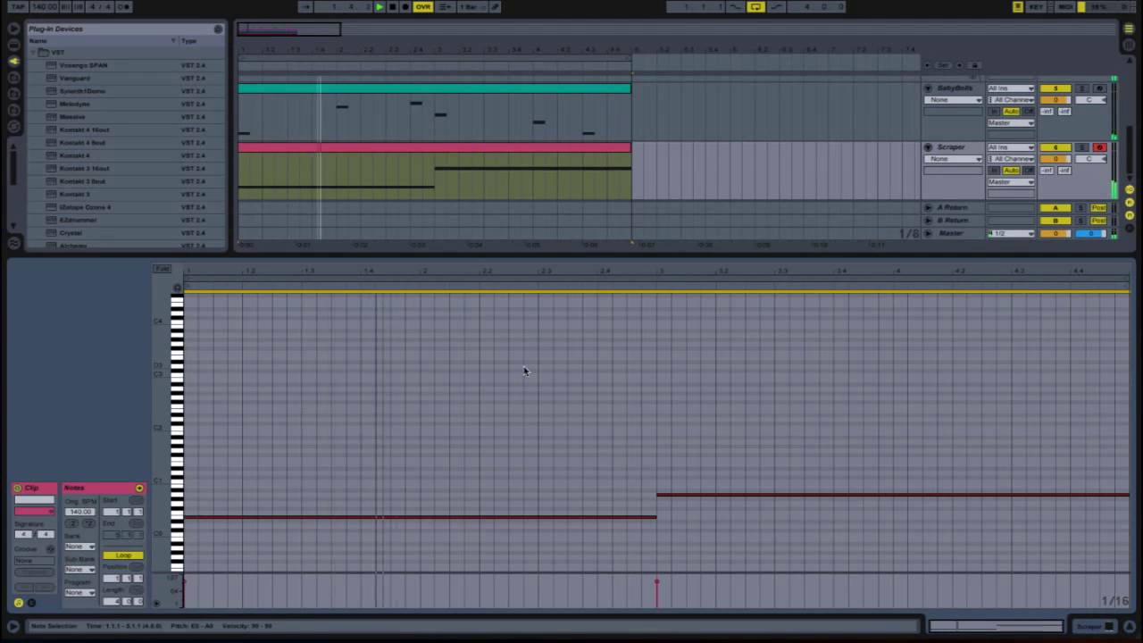
pyautogui.hotkey('shift', 'Up')
pyautogui.hotkey('shift', 'Up')
pyautogui.hotkey('shift', 'Up')
pyautogui.hotkey('shift', 'Up')
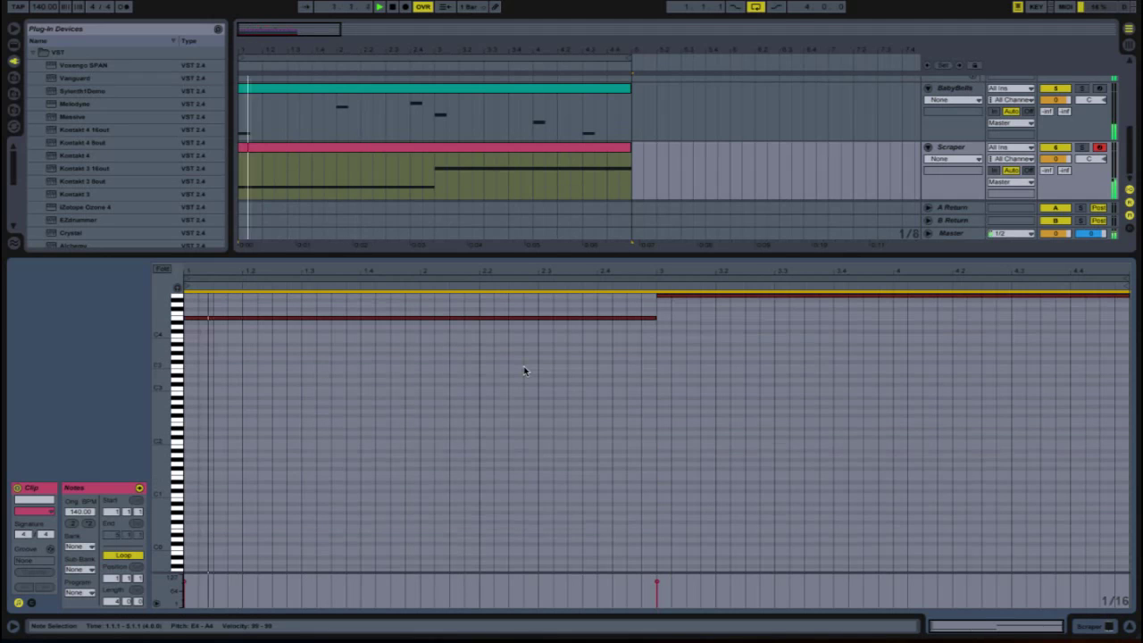
pyautogui.hotkey('shift', 'Down')
pyautogui.hotkey('shift', 'Down')
pyautogui.hotkey('shift', 'Down')
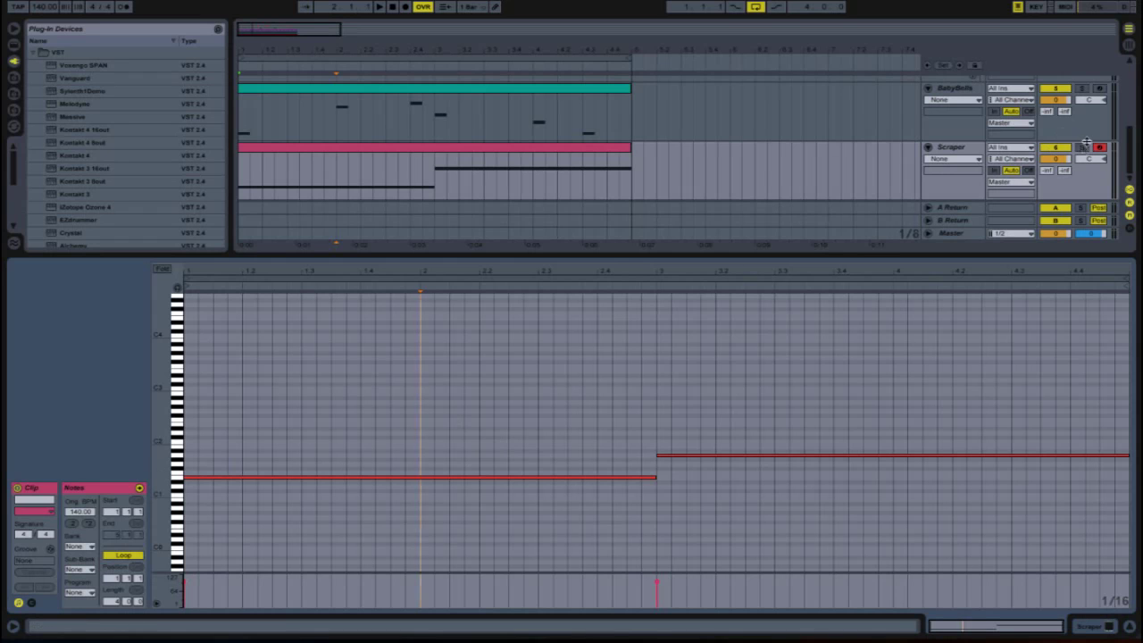
# - Solo the Scraper track and play it back
pyautogui.click(952, 147)
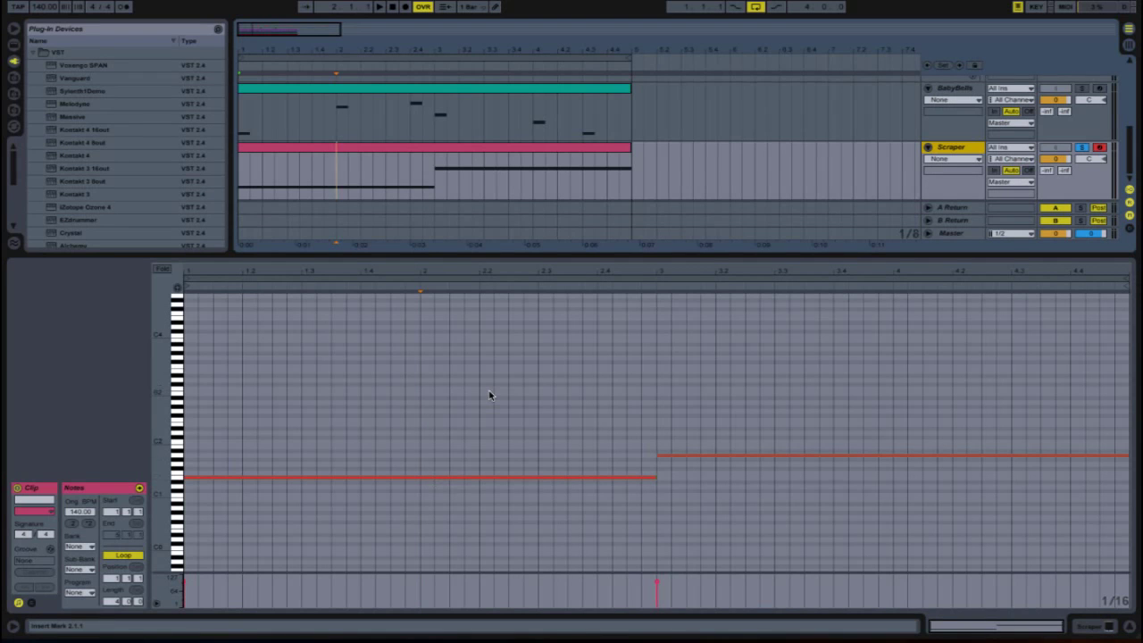
pyautogui.press('space')
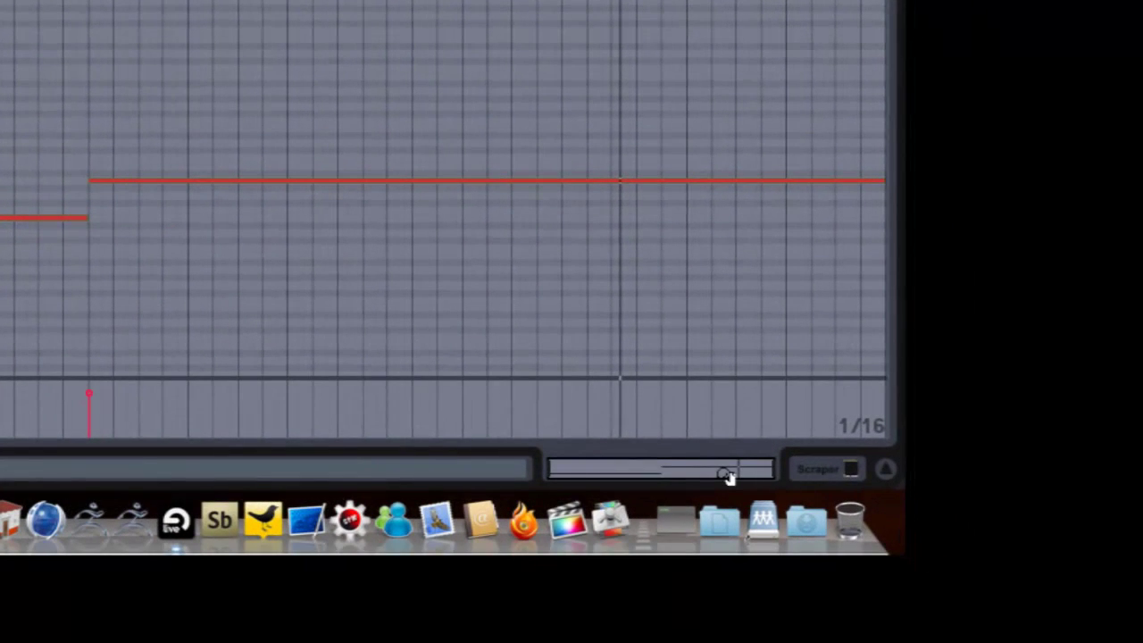
# - Add the Auto Filter audio effect after Massive in the Scraper track's device chain
pyautogui.click(829, 471)
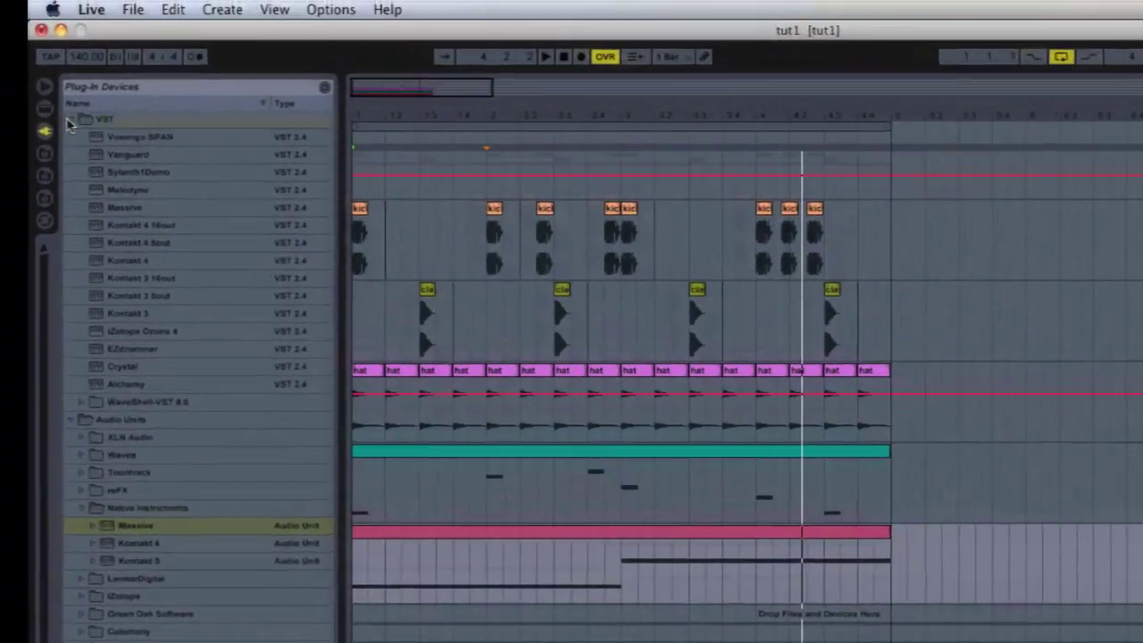
pyautogui.click(75, 120)
pyautogui.click(72, 134)
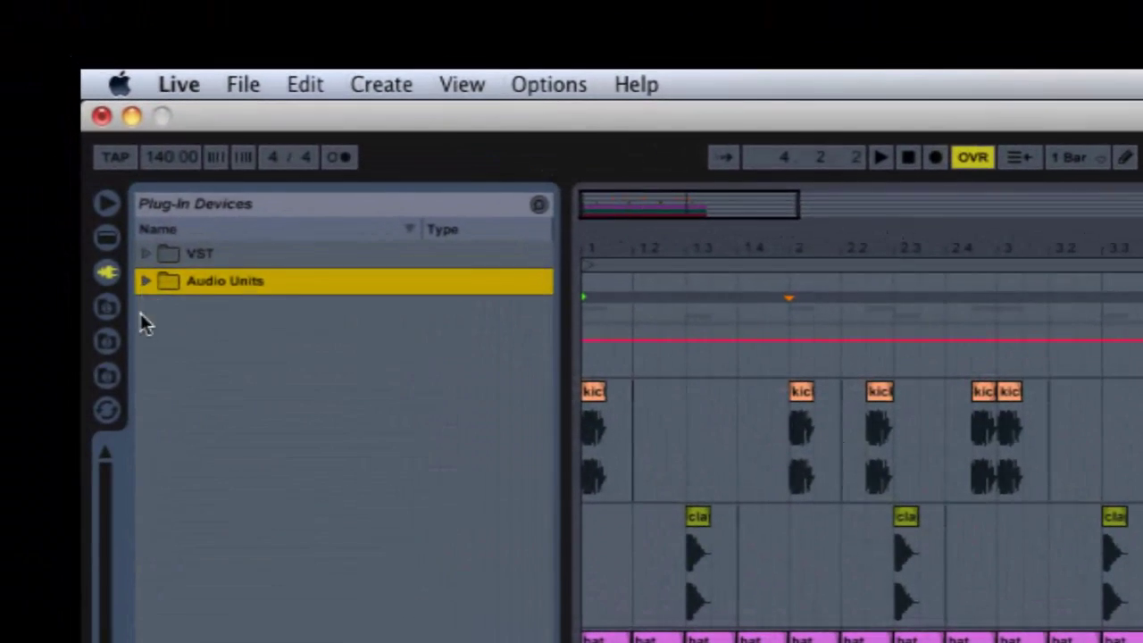
pyautogui.click(45, 108)
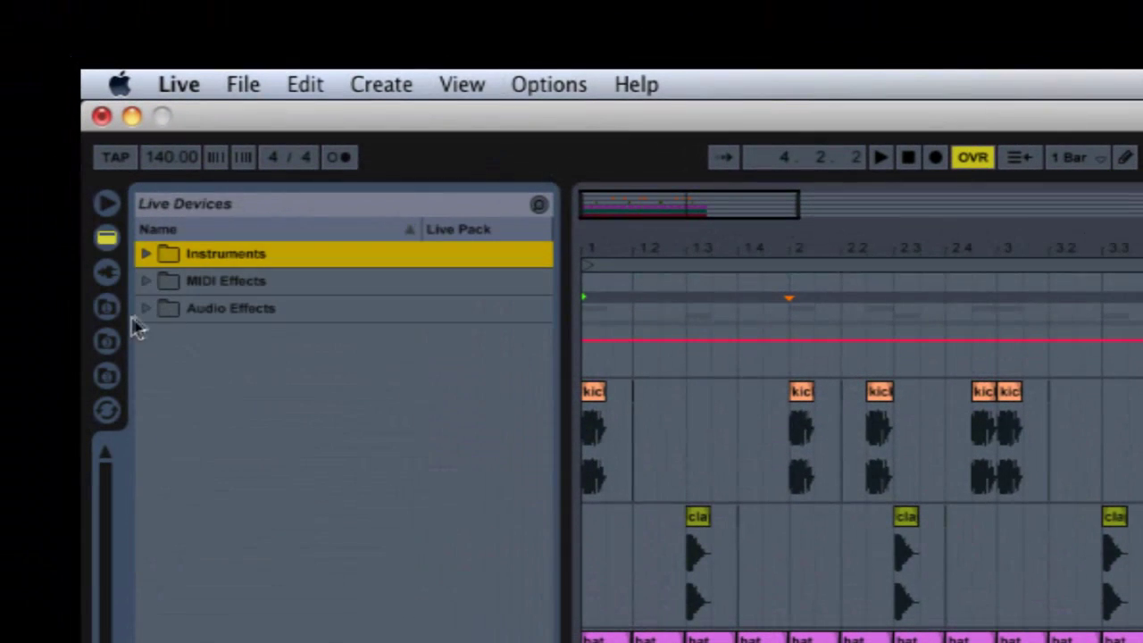
pyautogui.click(146, 309)
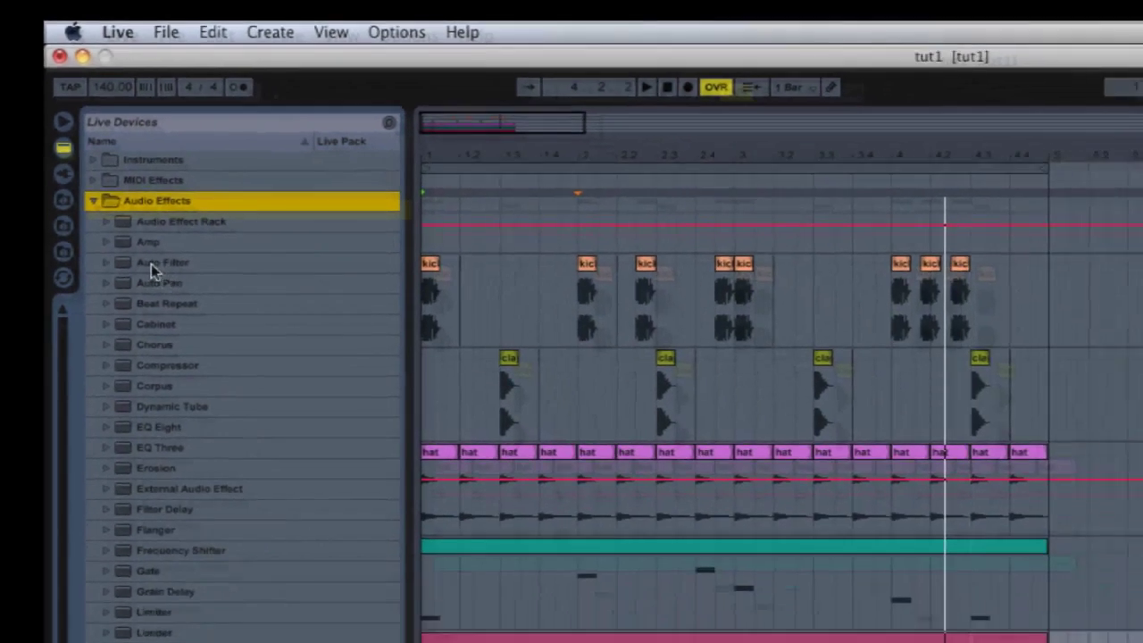
pyautogui.moveTo(235, 385); pyautogui.dragTo(197, 546)
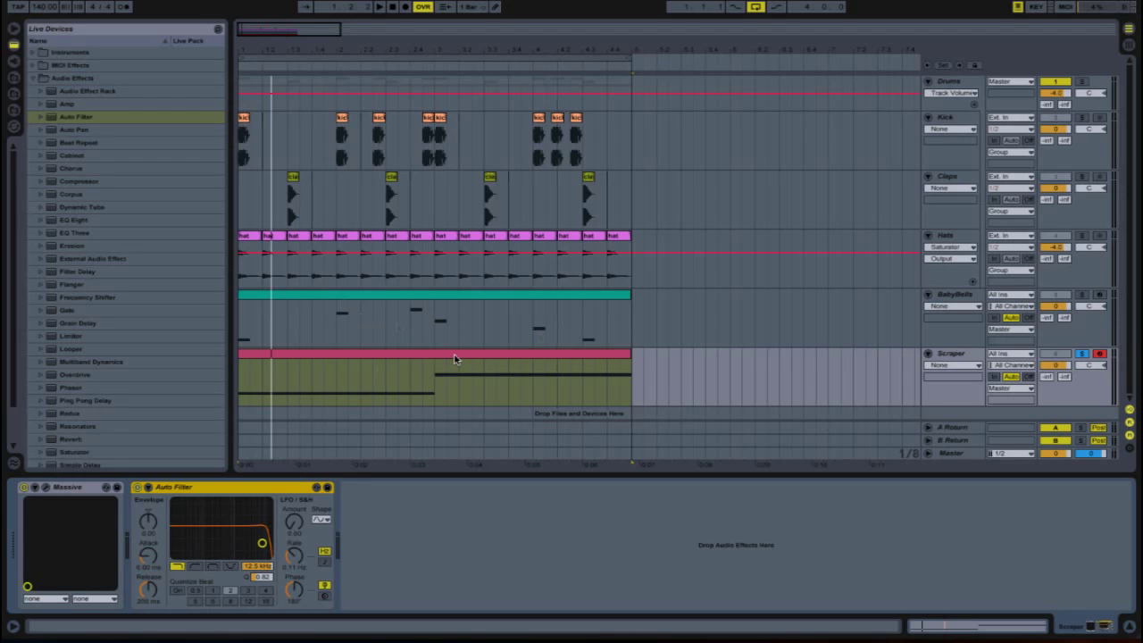
pyautogui.click(454, 359)
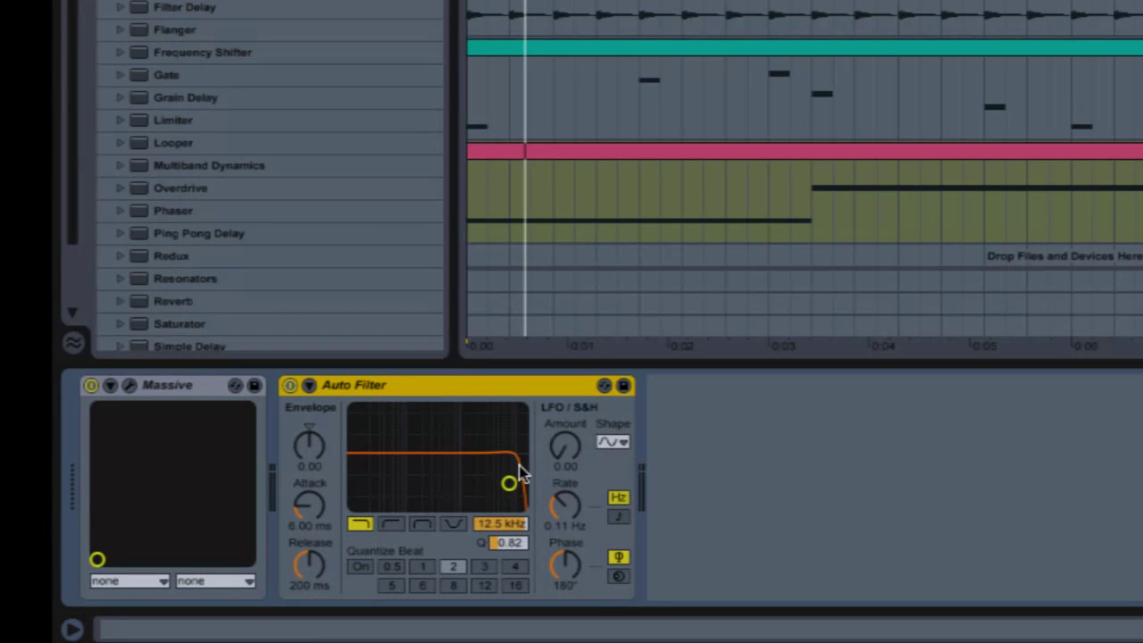
pyautogui.moveTo(503, 525)
pyautogui.mouseDown()
pyautogui.moveTo(468, 484)
pyautogui.moveTo(449, 483)
pyautogui.moveTo(509, 483)
pyautogui.moveTo(354, 483)
pyautogui.moveTo(450, 484)
pyautogui.moveTo(503, 531)
pyautogui.mouseUp()
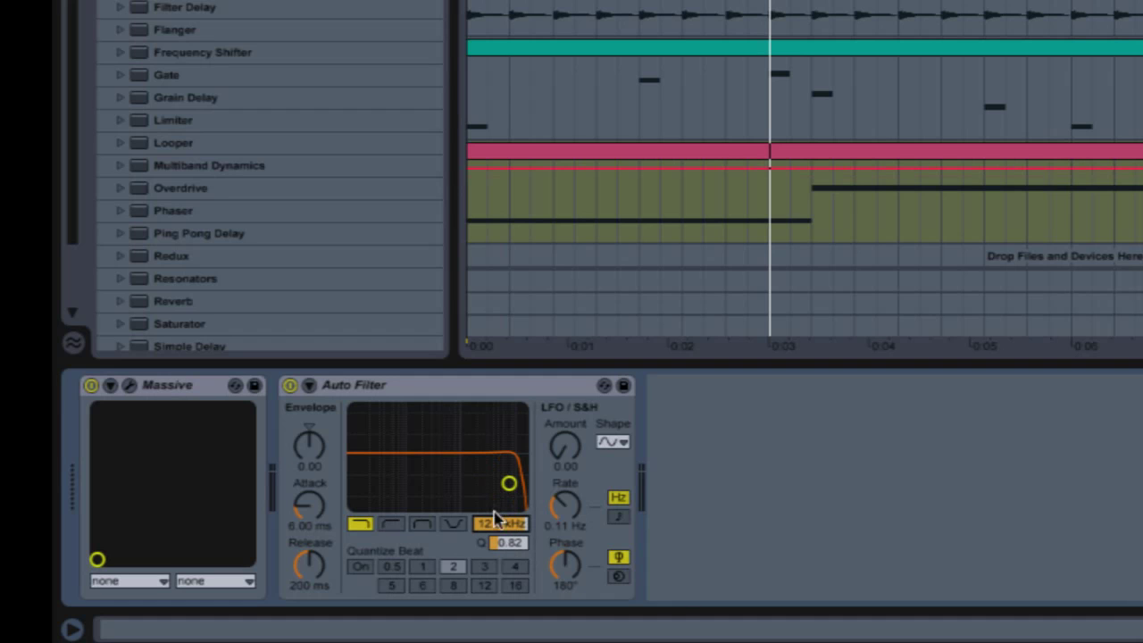
pyautogui.click(354, 390)
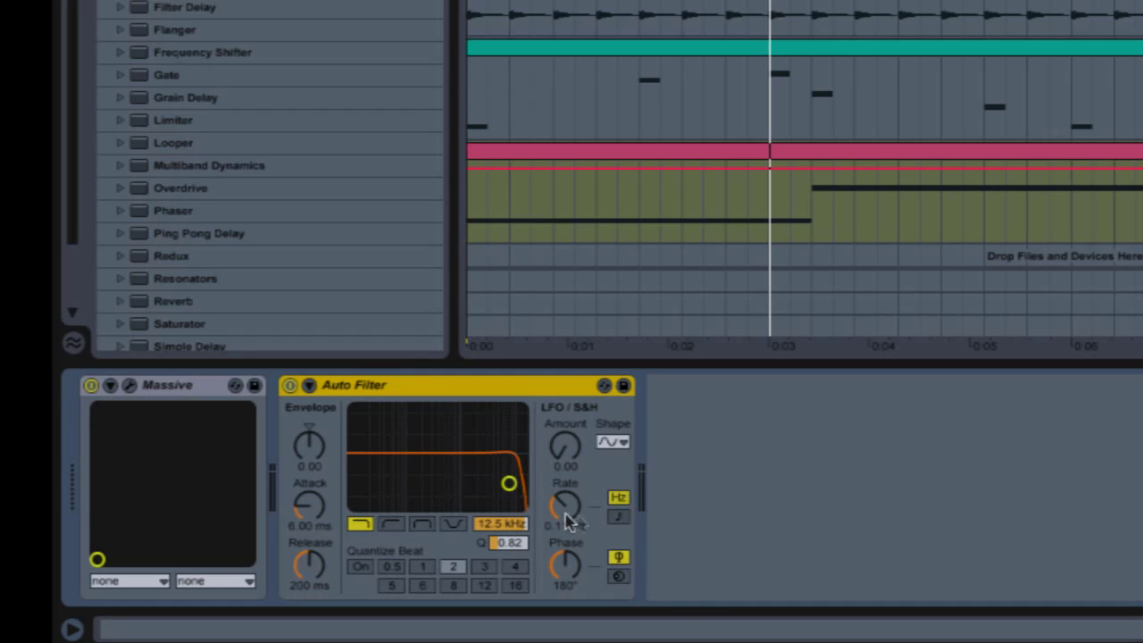
# - Sync the Auto Filter's LFO rate to note values, set the LFO amount to 30.0, and audition the sound
pyautogui.click(618, 517)
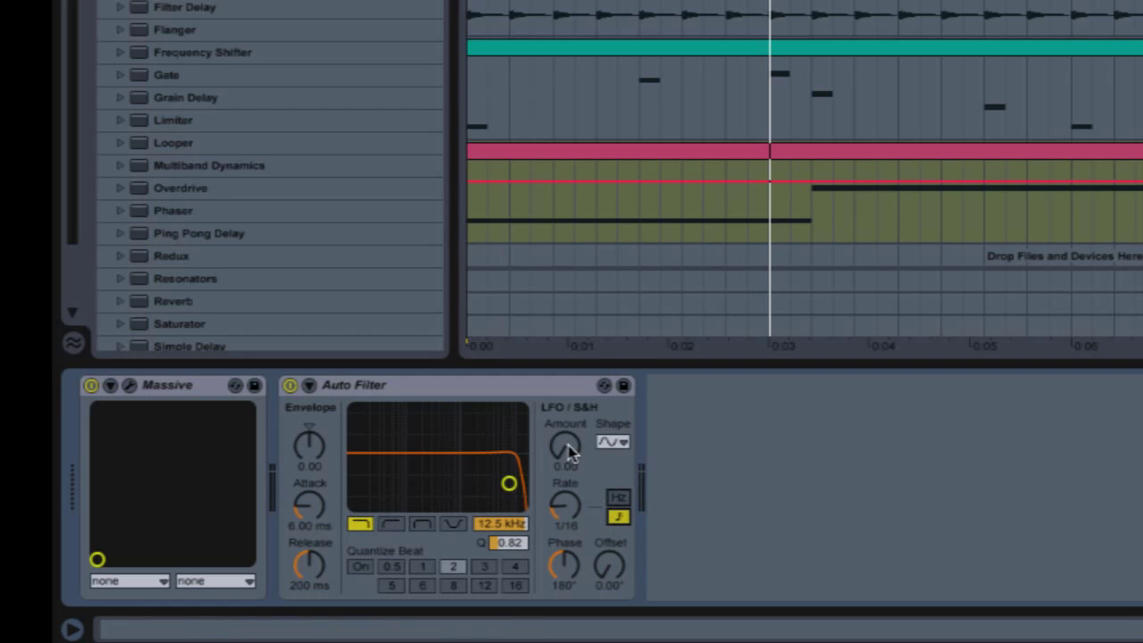
pyautogui.moveTo(568, 457); pyautogui.dragTo(568, 419)
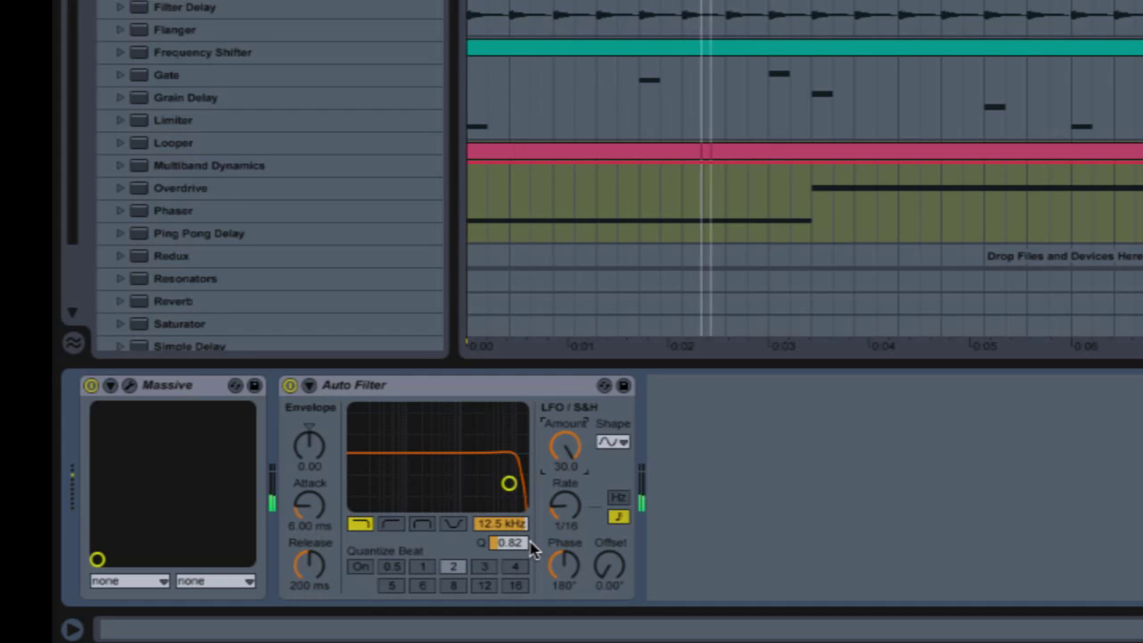
pyautogui.press('space')
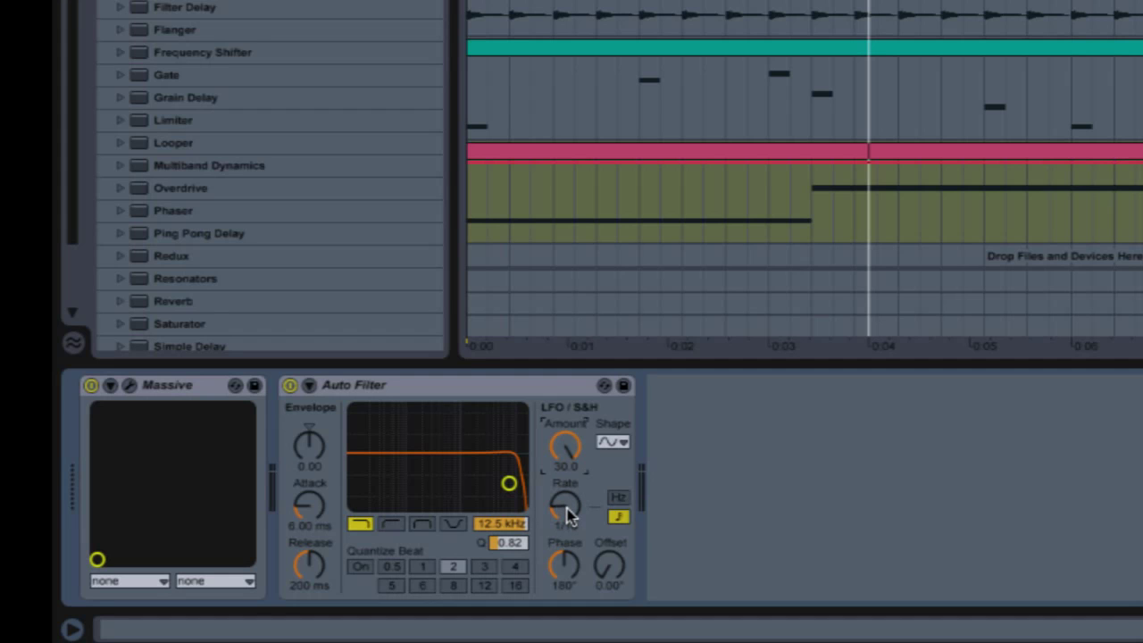
# - Try an LFO rate of 3/16 on the Auto Filter during playback and lower the rate to 1/32
pyautogui.click(569, 516)
pyautogui.press('space')
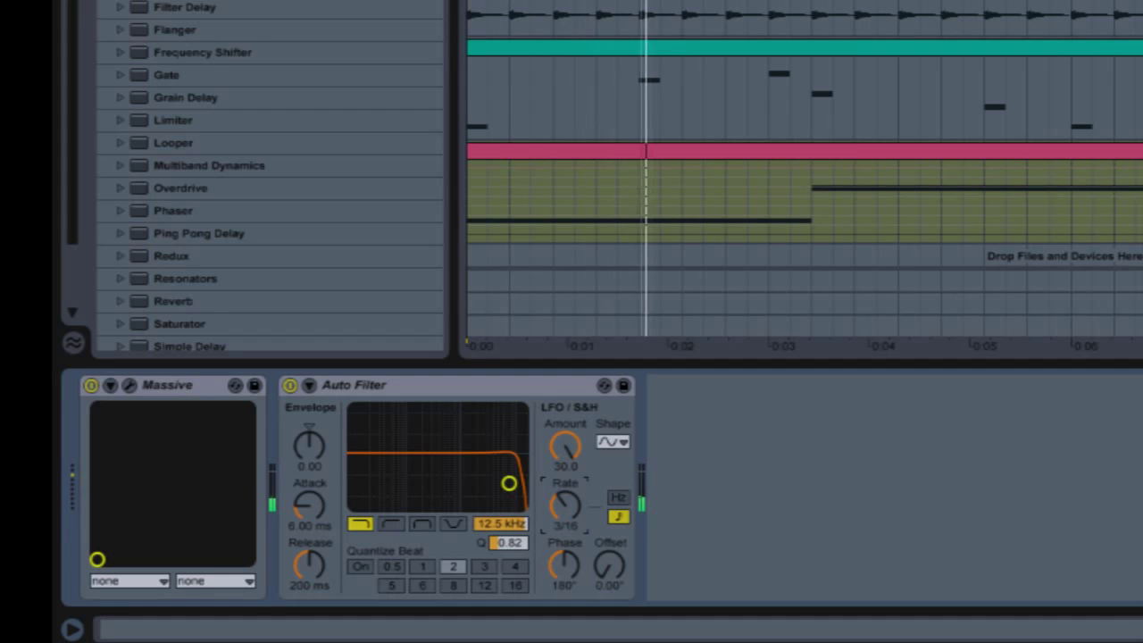
pyautogui.press('Down')
pyautogui.press('Down')
pyautogui.press('Down')
pyautogui.press('Down')
pyautogui.press('Down')
pyautogui.press('Down')
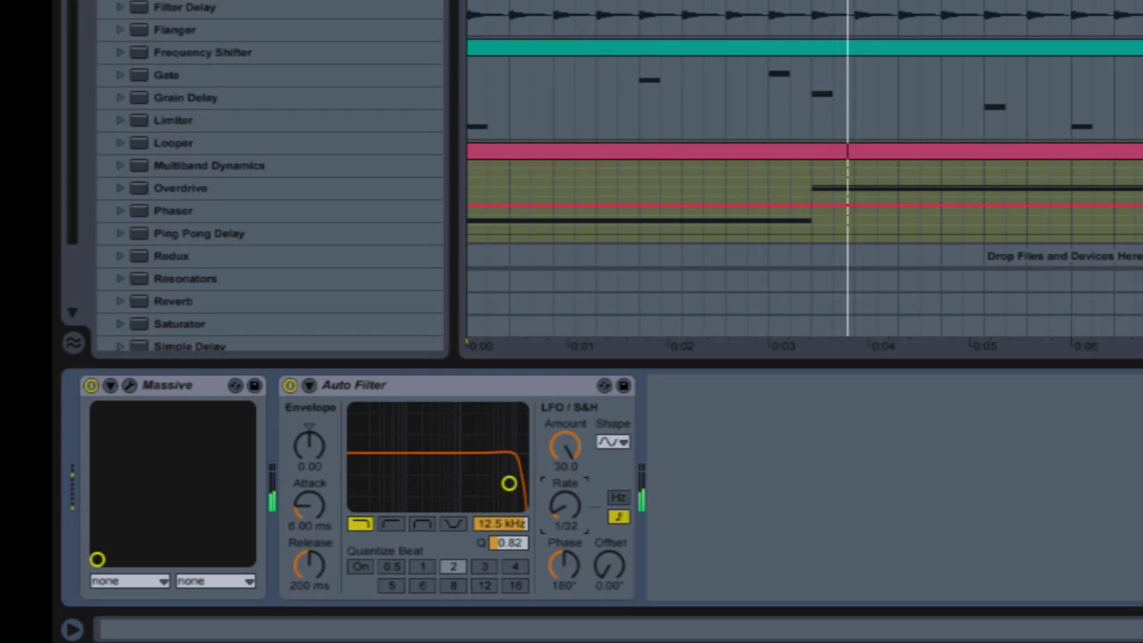
# - Raise the Auto Filter's LFO rate to 1/8 and lower its cutoff frequency to 2.14 kHz while auditioning the bass
pyautogui.press('Up')
pyautogui.press('Up')
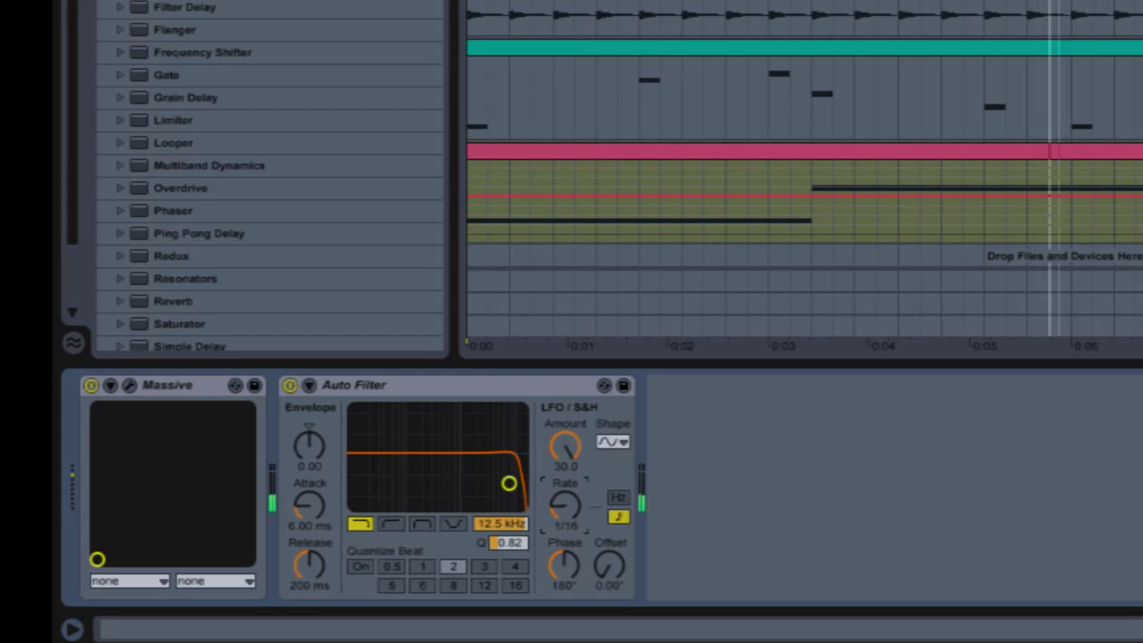
pyautogui.press('space')
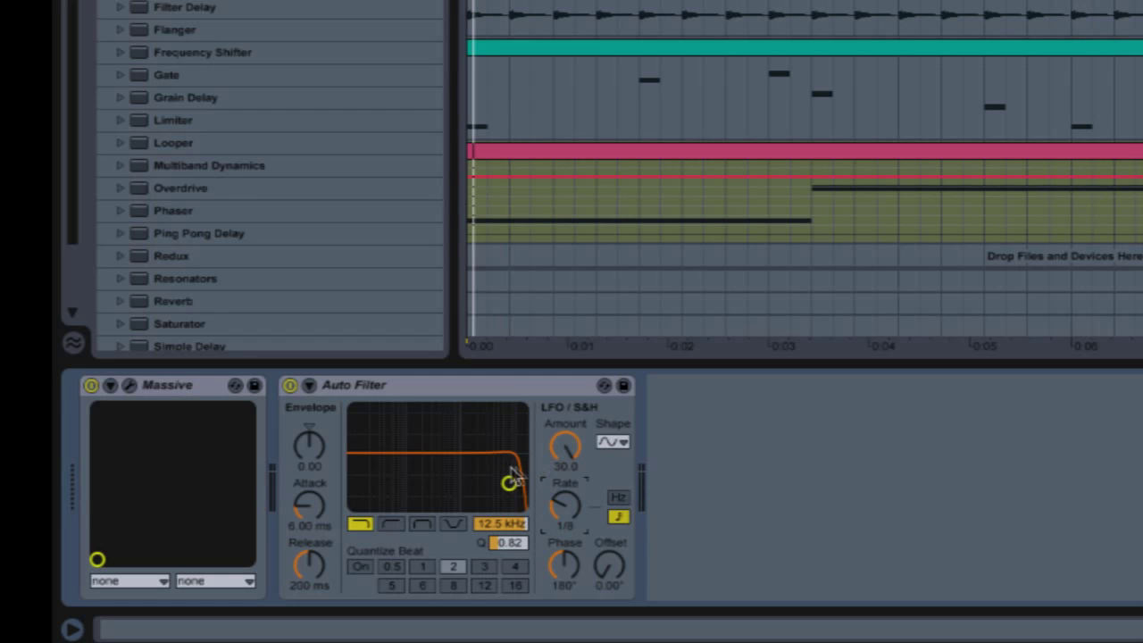
pyautogui.press('space')
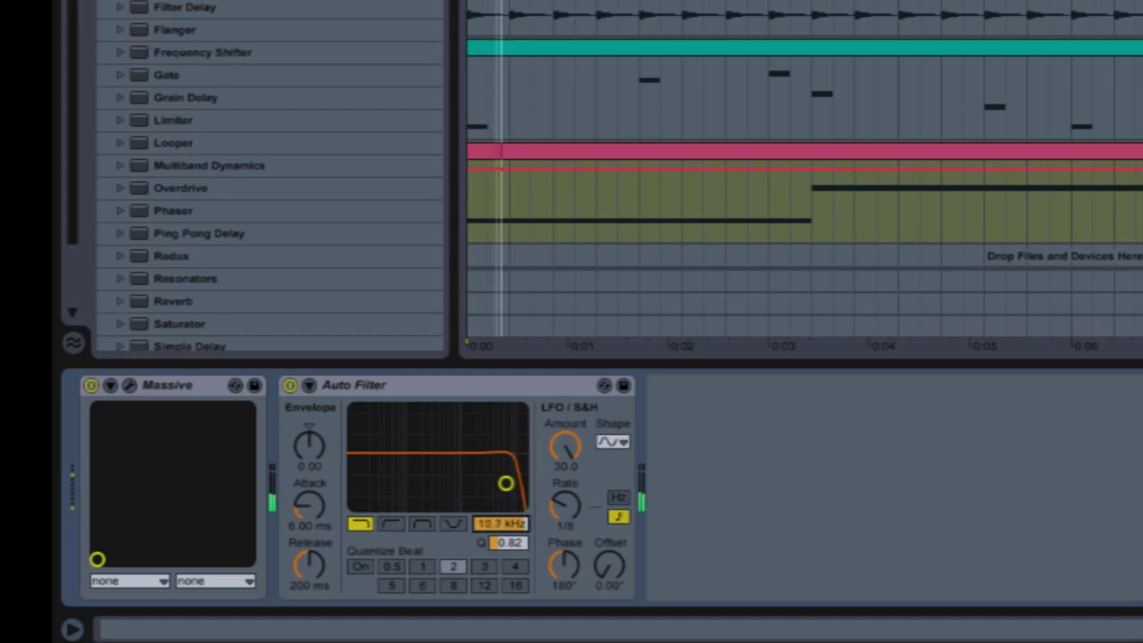
pyautogui.moveTo(505, 530); pyautogui.dragTo(505, 561)
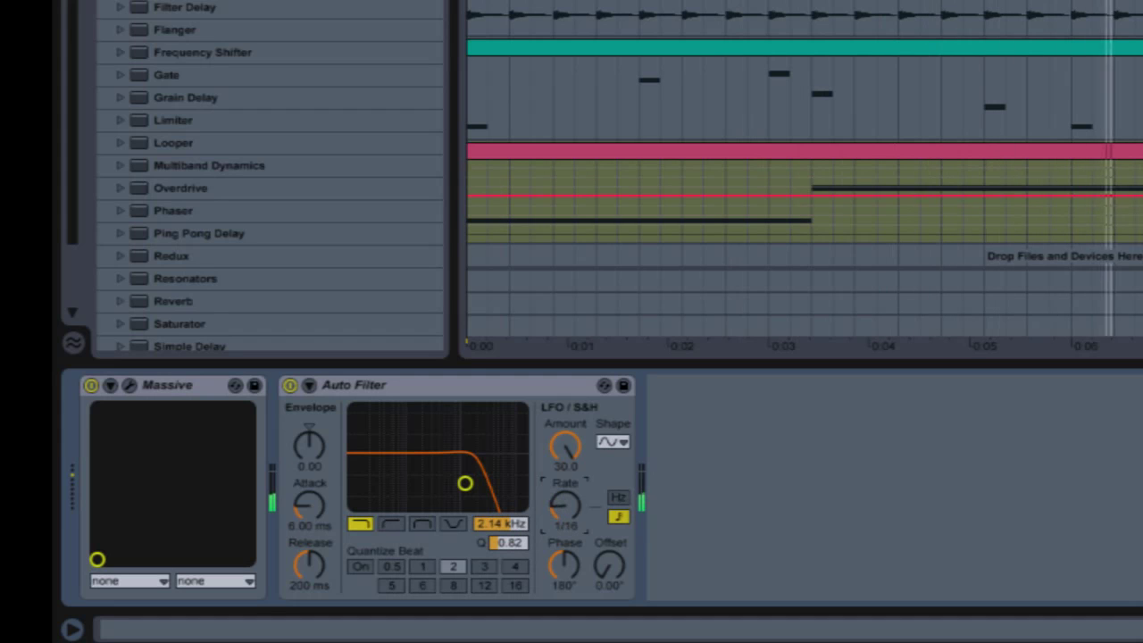
pyautogui.moveTo(563, 513); pyautogui.dragTo(563, 502)
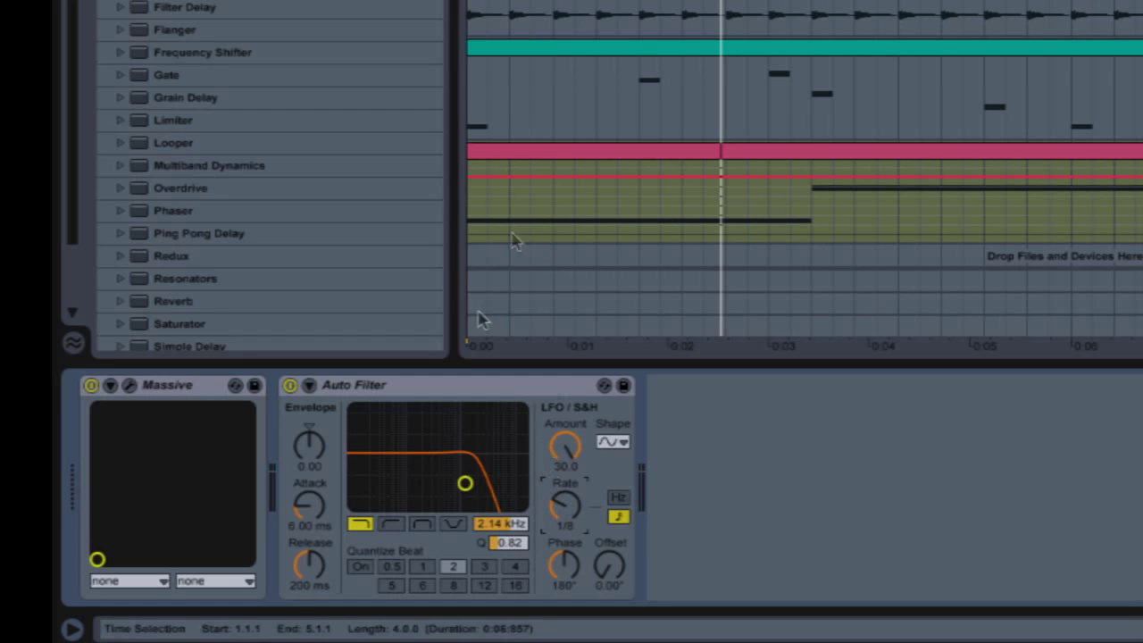
# - Lower the Auto Filter cutoff to 2.03 kHz and show its Frequency automation on the Scraper track
pyautogui.click(505, 528)
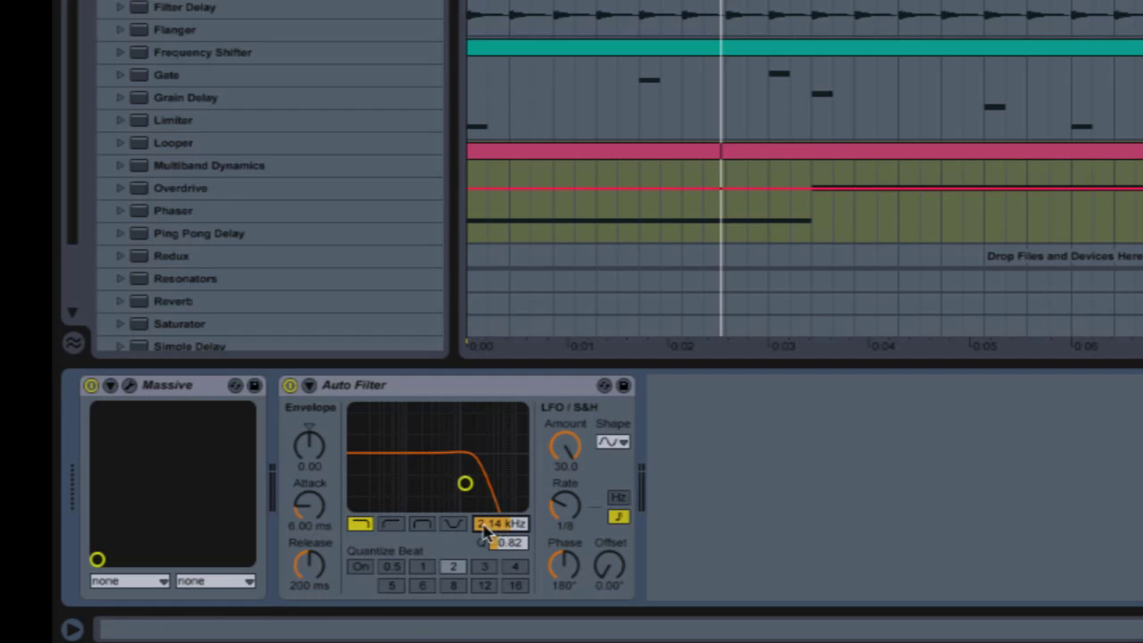
pyautogui.moveTo(500, 533); pyautogui.dragTo(500, 542)
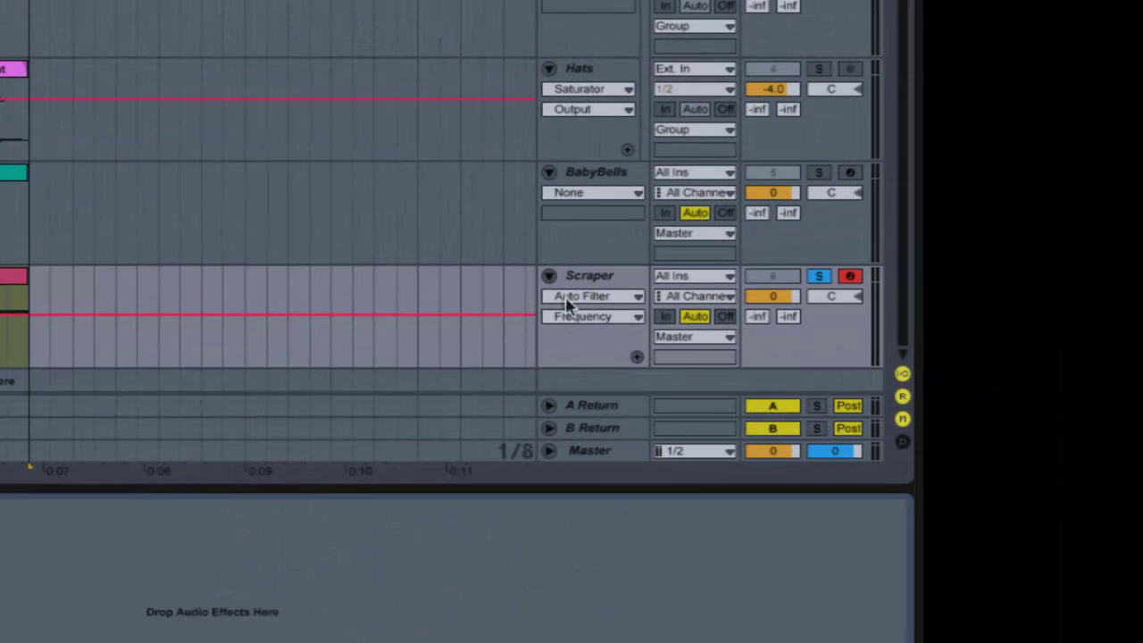
pyautogui.click(581, 299)
pyautogui.click(590, 298)
pyautogui.click(576, 322)
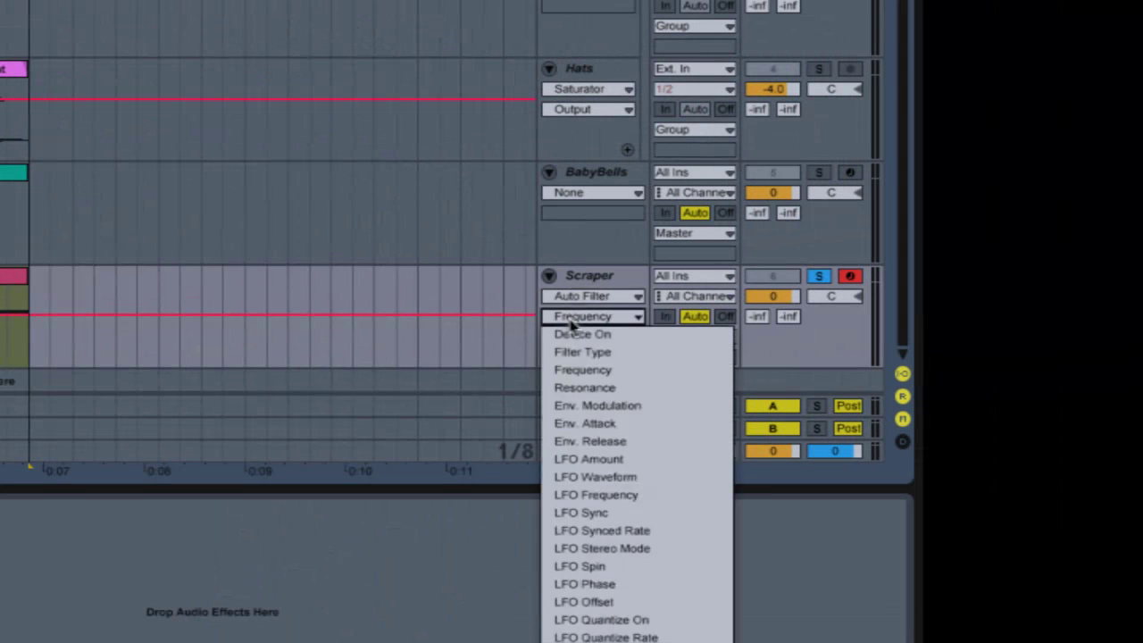
pyautogui.click(583, 319)
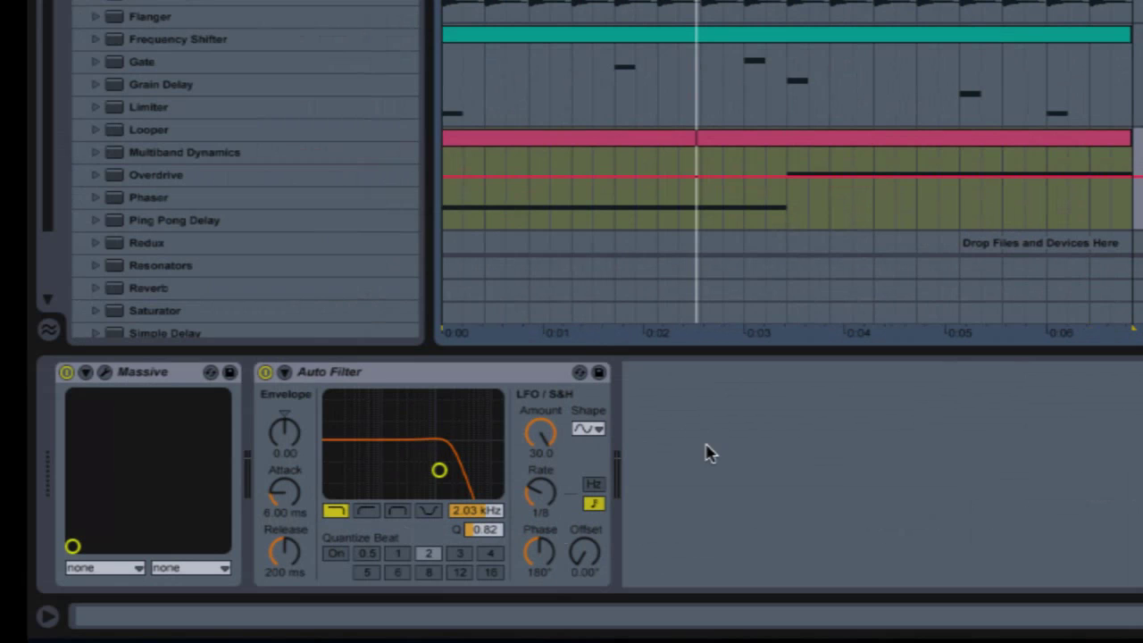
# - Add five breakpoints at 1.97 kHz to the Scraper track's Frequency automation, spread from the clip's start to past the five-second mark
pyautogui.click(478, 510)
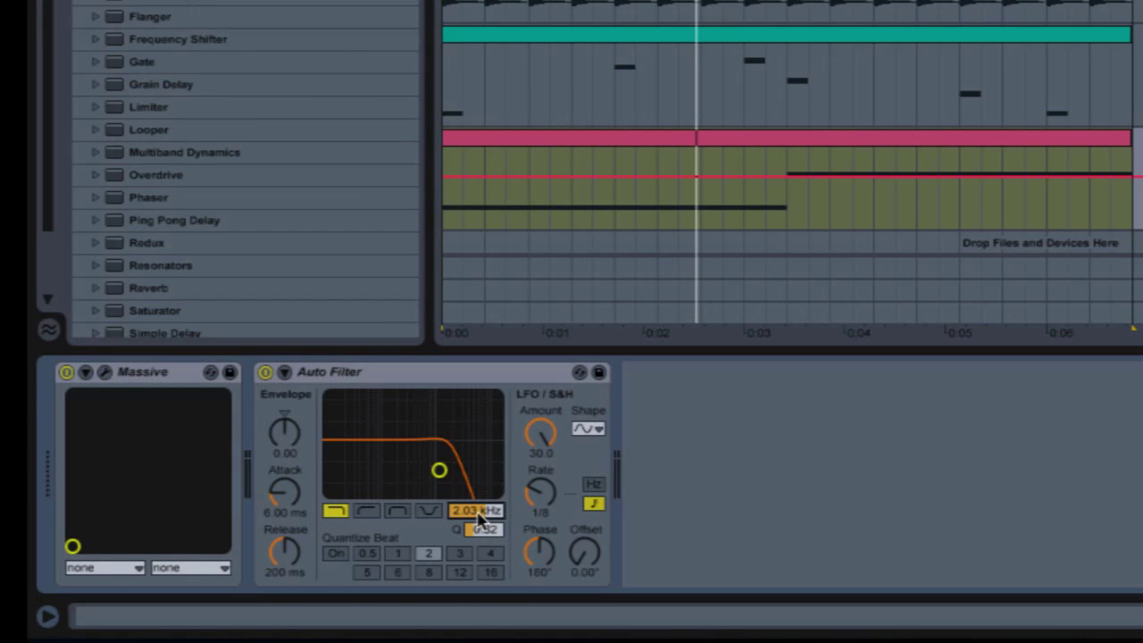
pyautogui.click(447, 177)
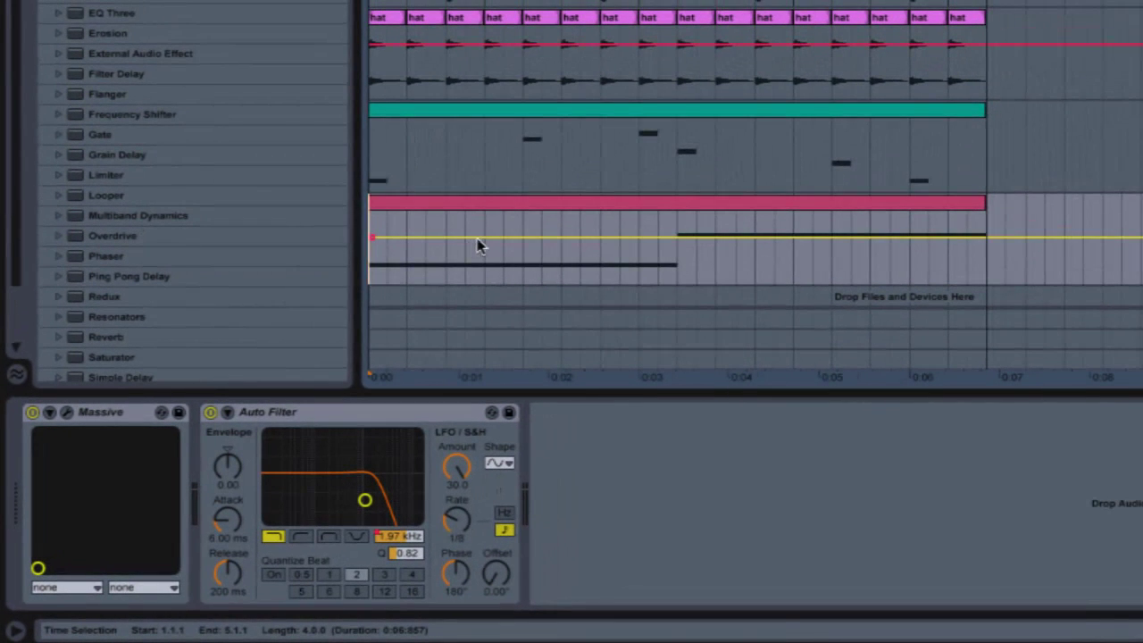
pyautogui.click(482, 238)
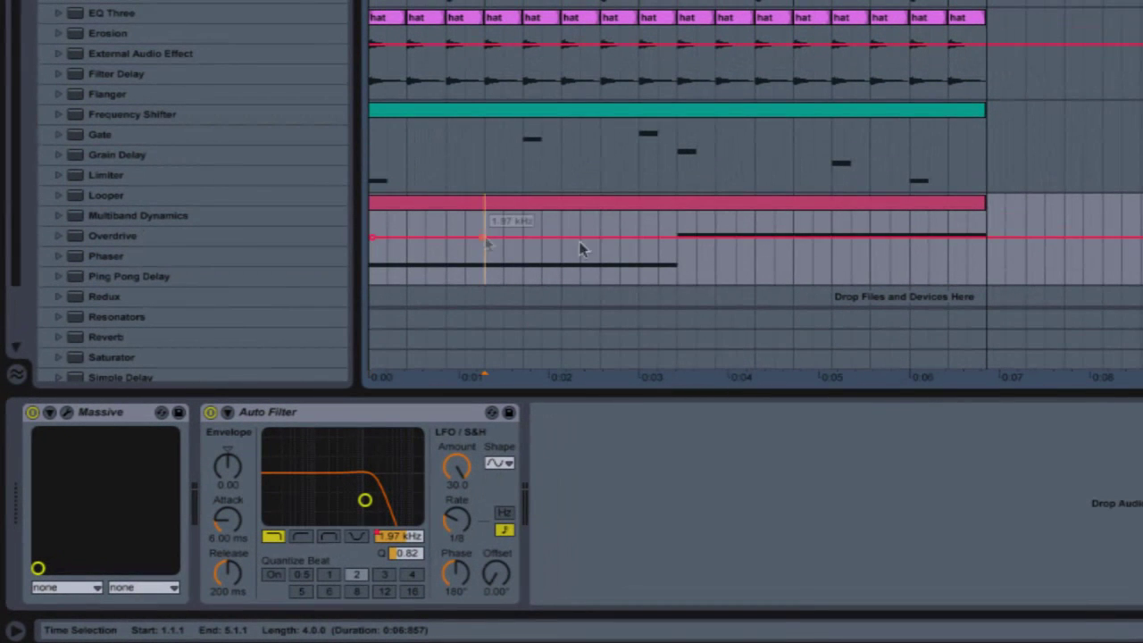
pyautogui.click(619, 238)
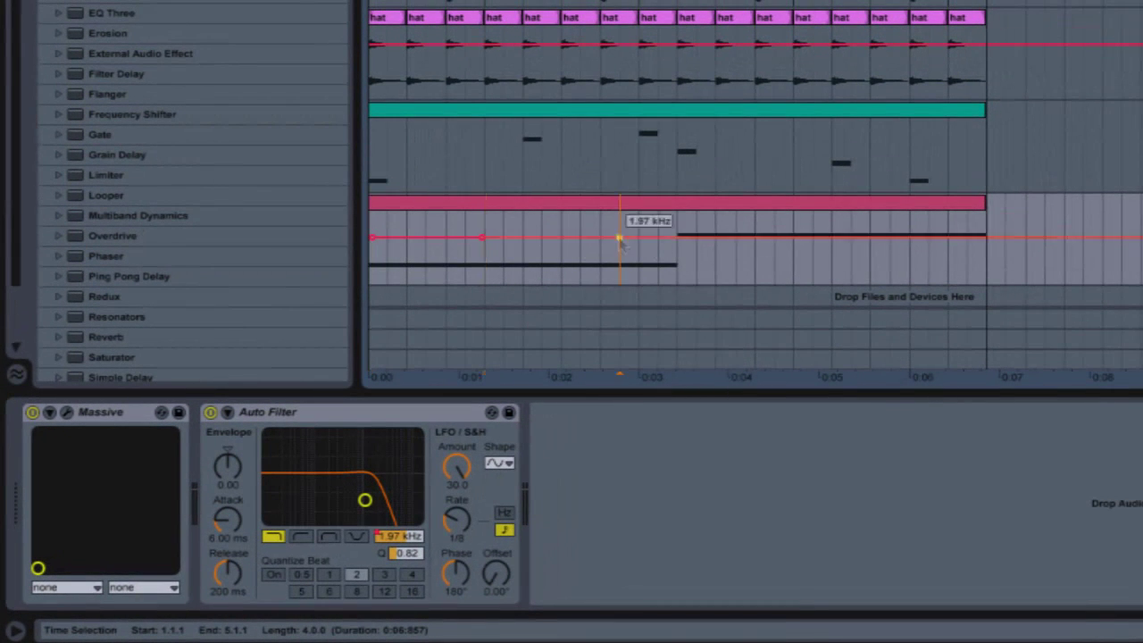
pyautogui.click(740, 239)
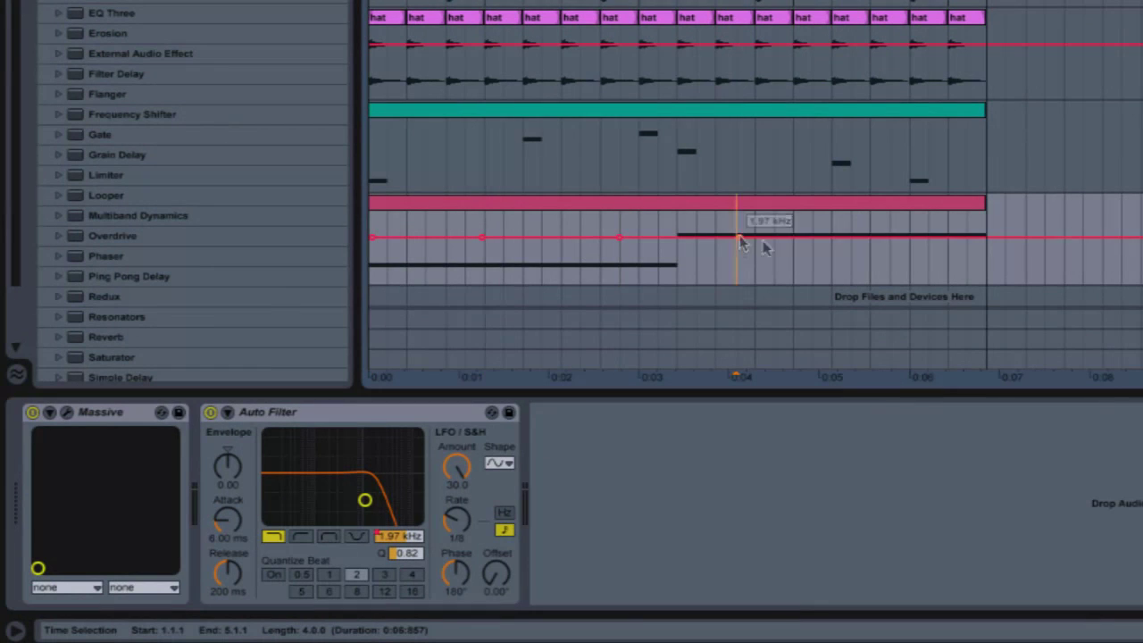
pyautogui.click(858, 238)
# - Lower the second Frequency breakpoint, raise the fourth to 6.58 kHz at about 0:04.4, and play back the filter sweep
pyautogui.moveTo(482, 243)
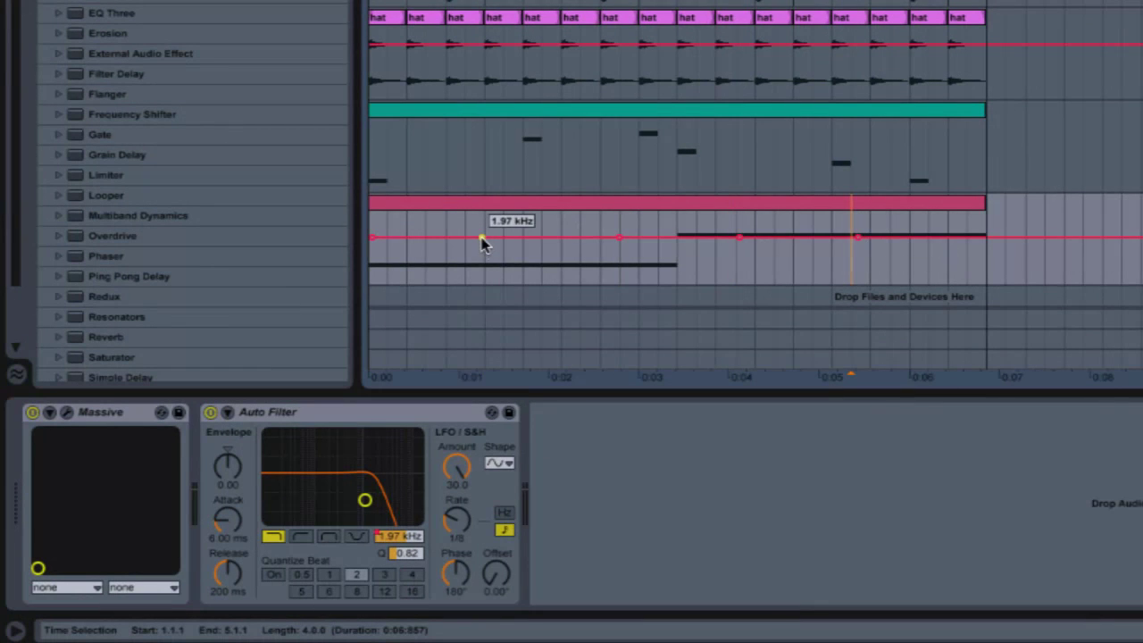
pyautogui.moveTo(483, 243); pyautogui.dragTo(485, 253)
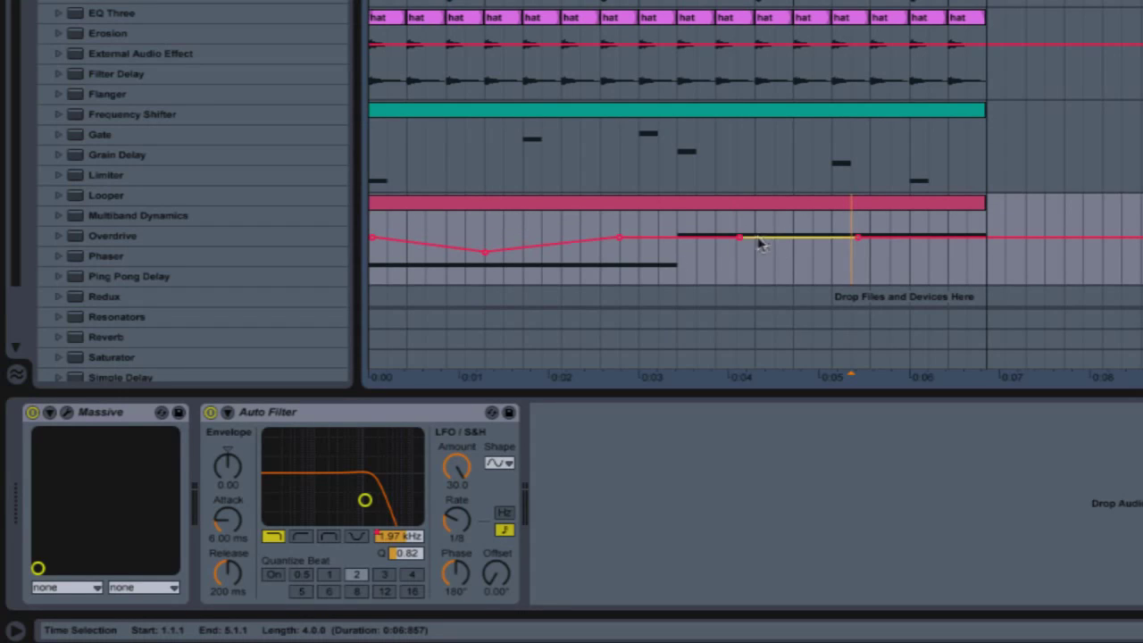
pyautogui.moveTo(742, 239); pyautogui.dragTo(771, 224)
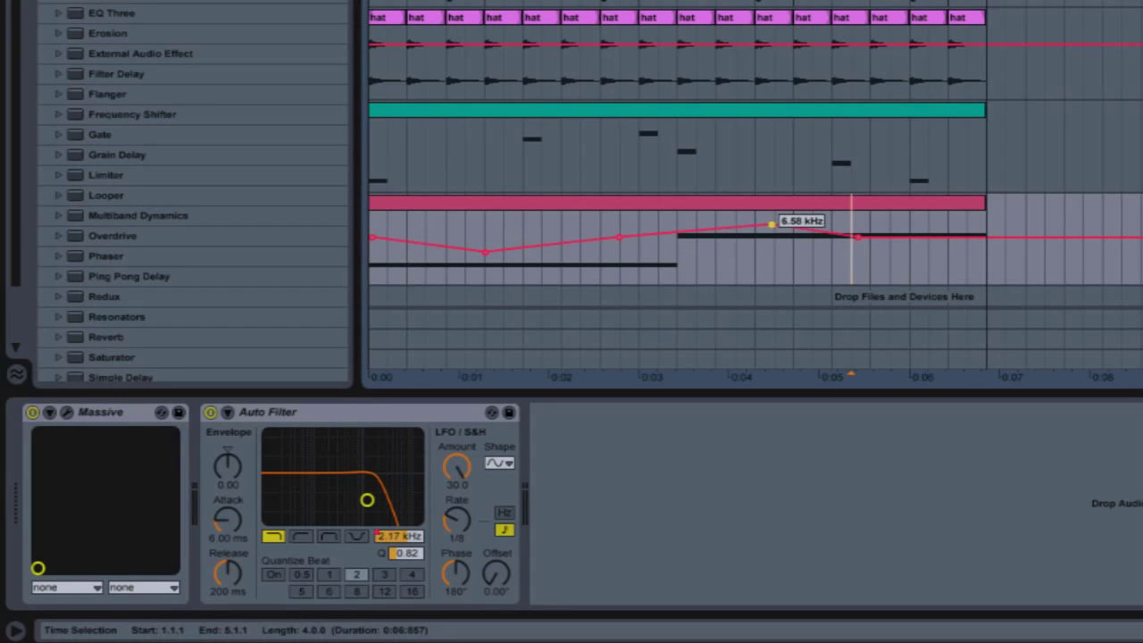
pyautogui.press('space')
pyautogui.click(611, 205)
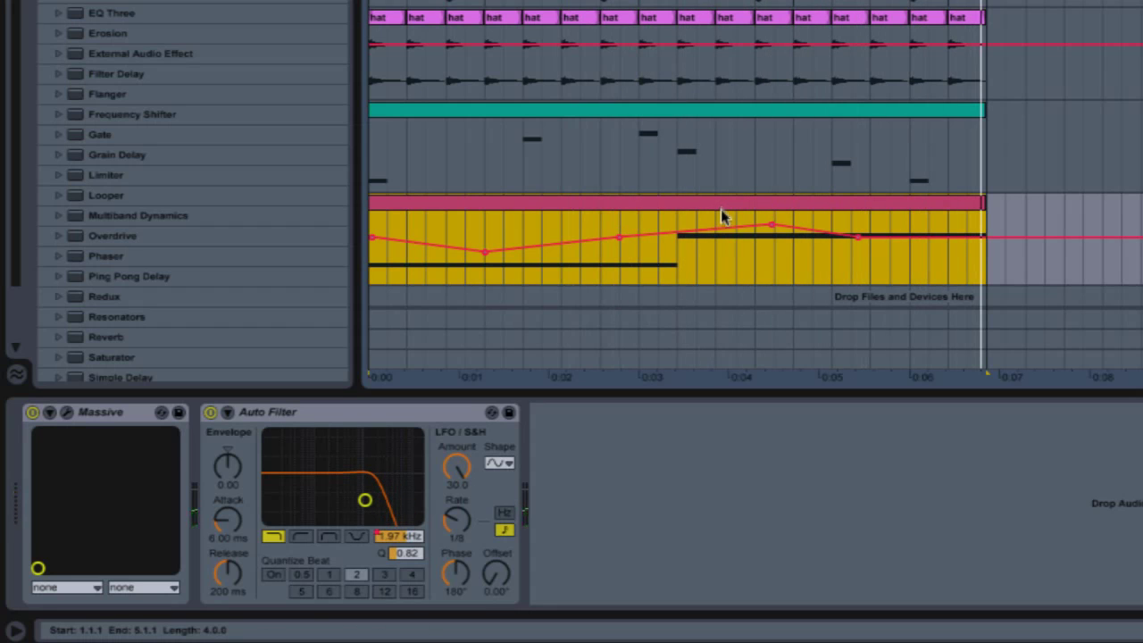
# - Draw stepped LFO Sync Rate automation on the Scraper track over bars 1 and 2, rising at 1.2, 1.3, 1.4 and 2.4
pyautogui.click(455, 527)
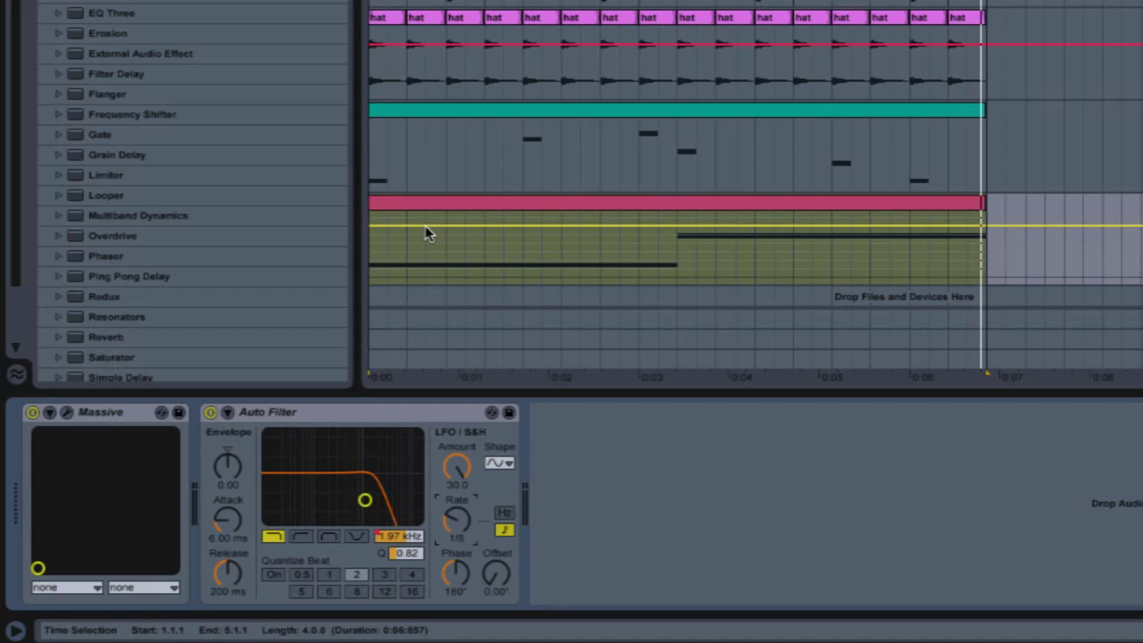
pyautogui.moveTo(427, 227)
pyautogui.mouseDown()
pyautogui.moveTo(447, 251)
pyautogui.moveTo(447, 225)
pyautogui.moveTo(447, 235)
pyautogui.mouseUp()
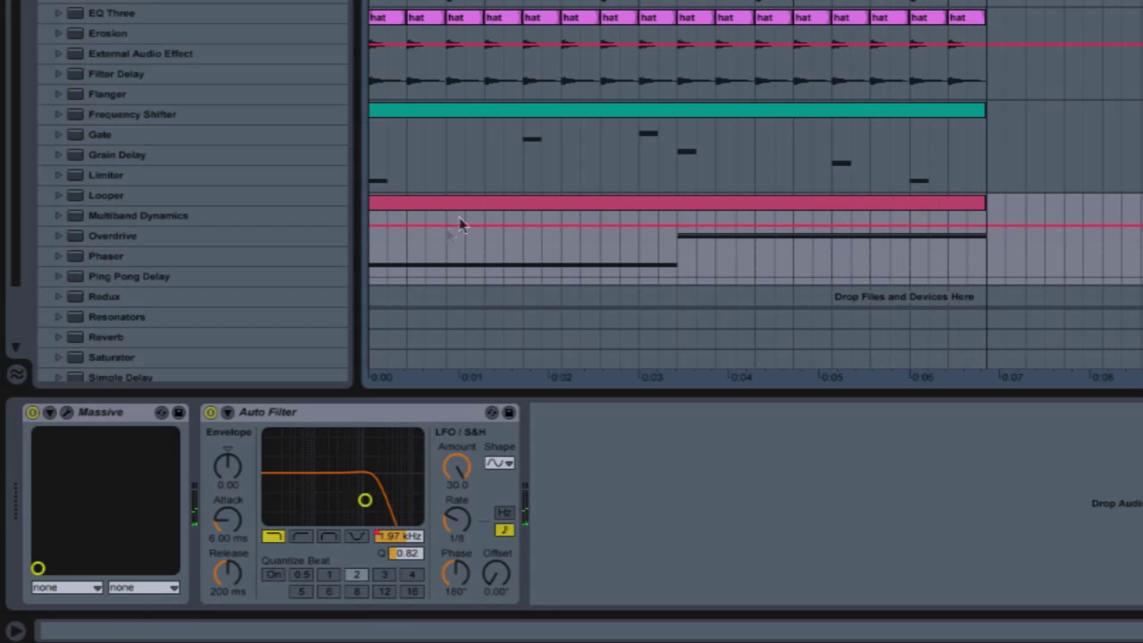
pyautogui.press('+')
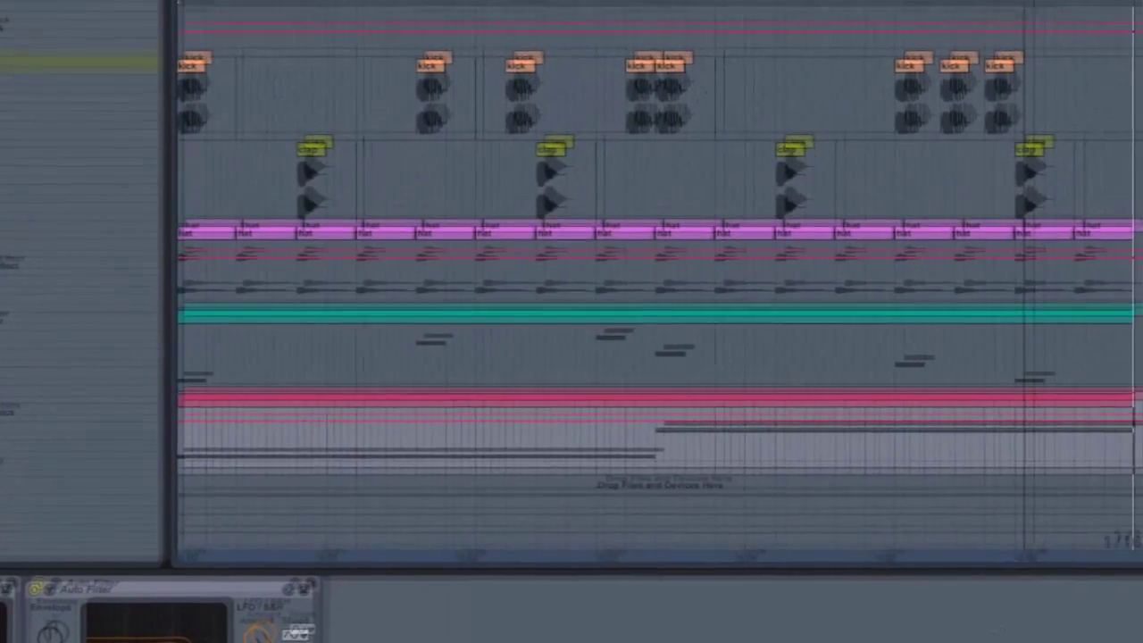
pyautogui.press('-')
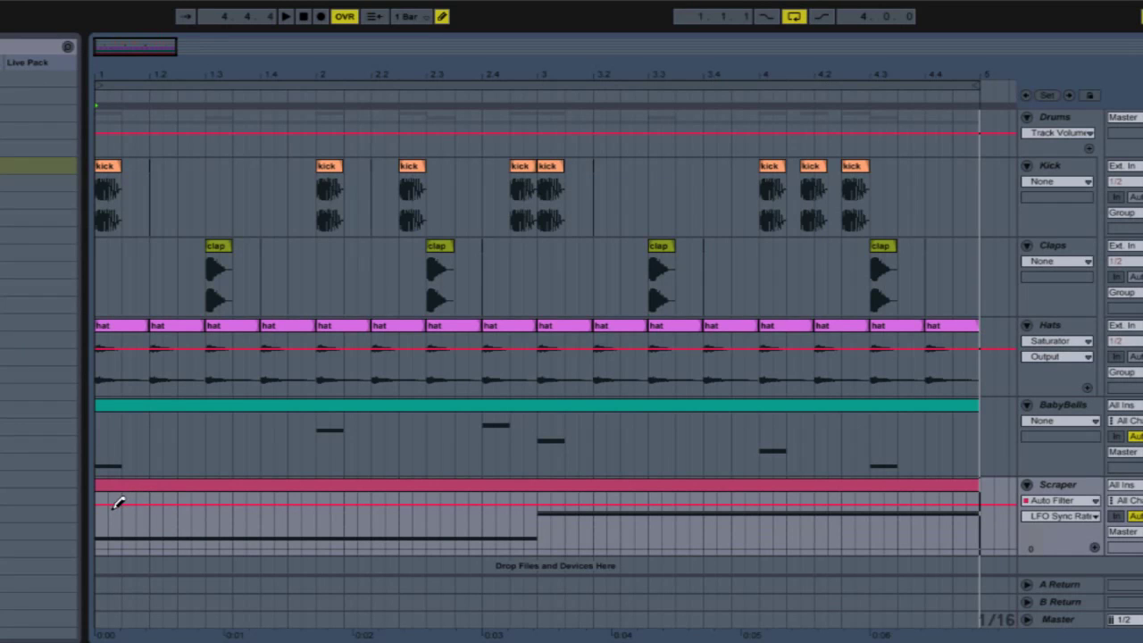
pyautogui.moveTo(109, 523)
pyautogui.mouseDown()
pyautogui.moveTo(129, 497)
pyautogui.moveTo(127, 516)
pyautogui.moveTo(147, 522)
pyautogui.moveTo(262, 505)
pyautogui.mouseUp()
pyautogui.press('space')
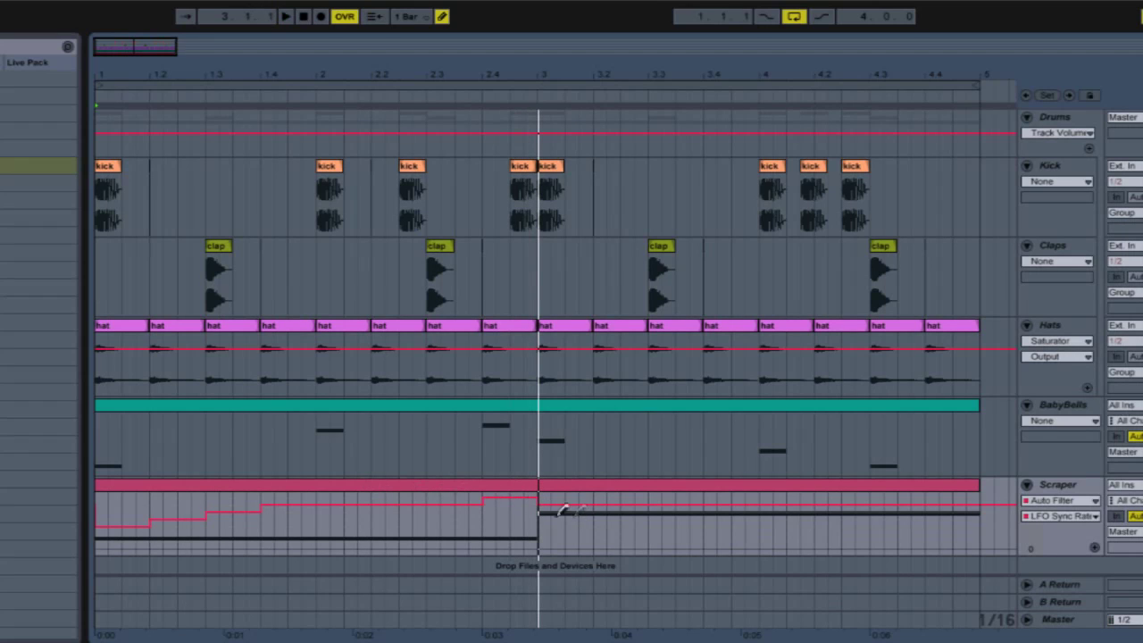
# - Repeat the rising LFO Sync Rate steps over bars 3 and 4, with the highest step from 4.4, and play the result
pyautogui.moveTo(551, 519); pyautogui.dragTo(705, 504)
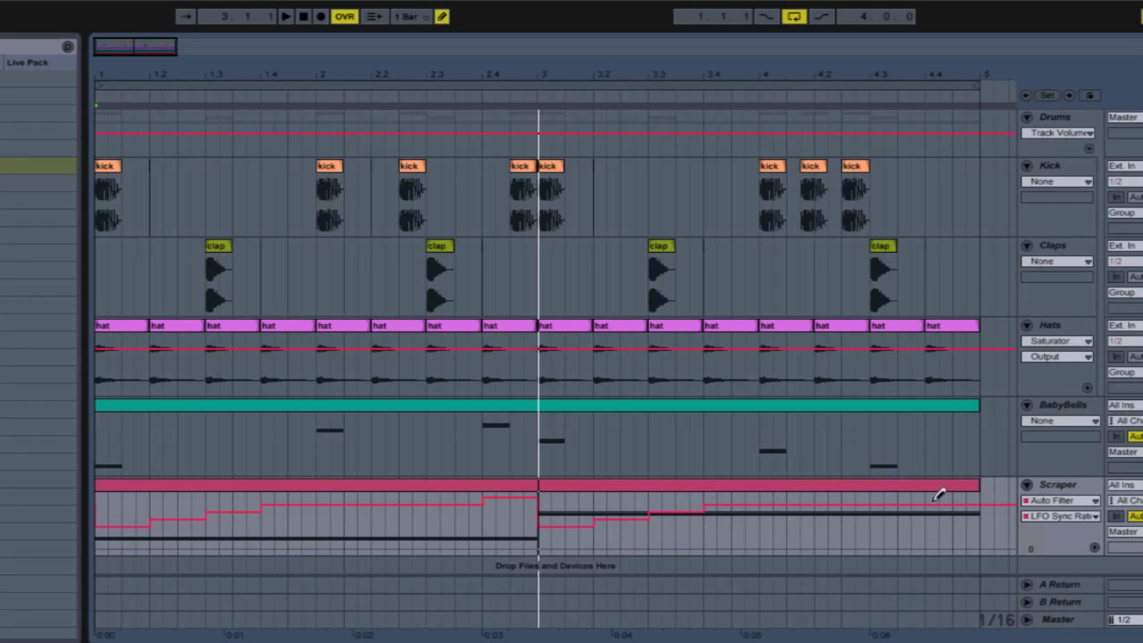
pyautogui.moveTo(940, 491); pyautogui.dragTo(972, 488)
pyautogui.press('space')
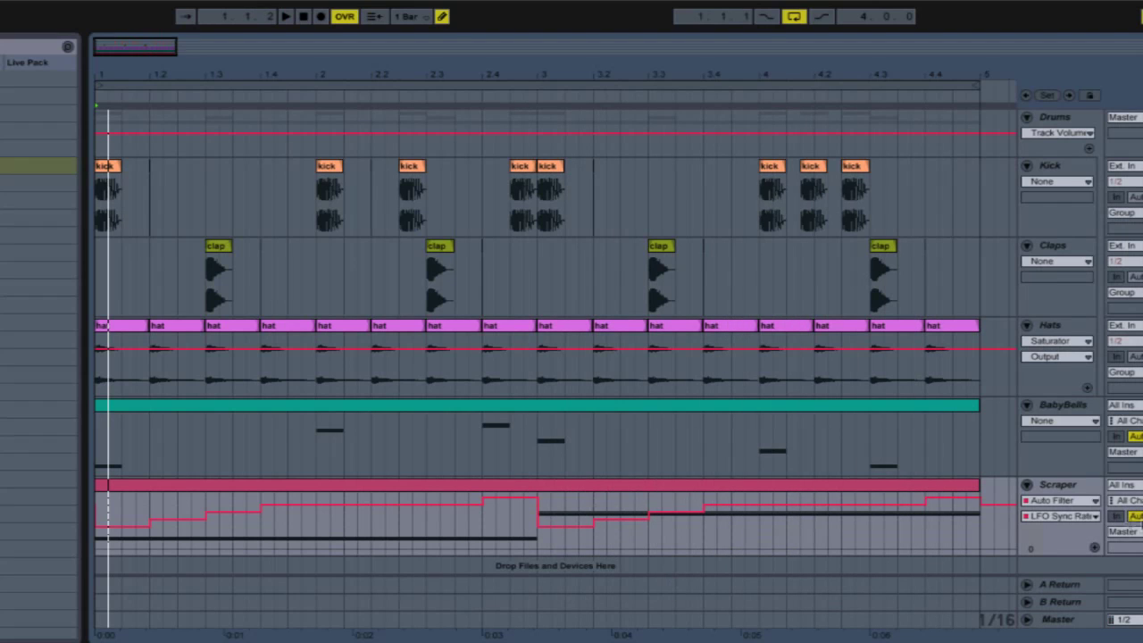
# - Show the Scraper track's Auto Filter Frequency automation, leave draw mode, and raise the segment between the first two breakpoints slightly
pyautogui.click(1058, 485)
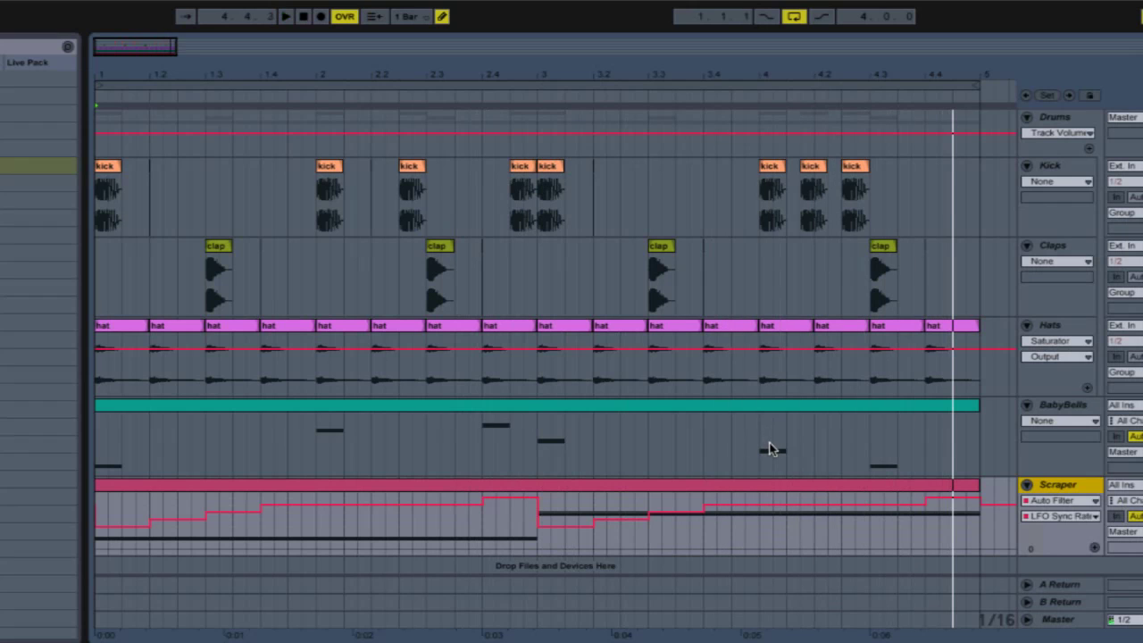
pyautogui.click(1056, 501)
pyautogui.click(1053, 543)
pyautogui.click(1058, 516)
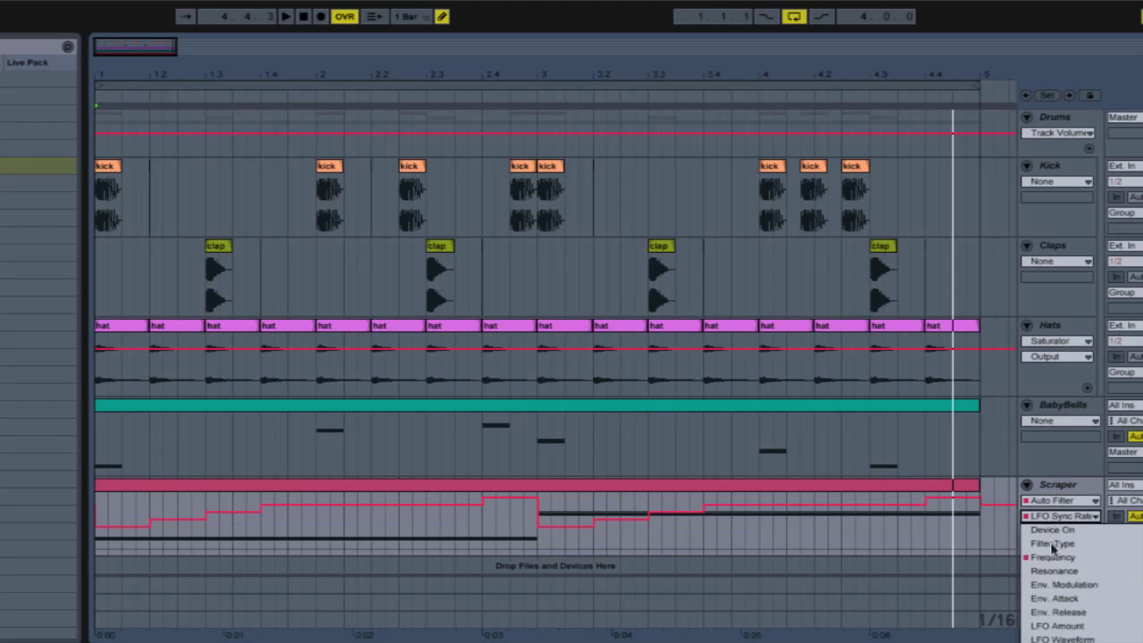
pyautogui.click(1052, 554)
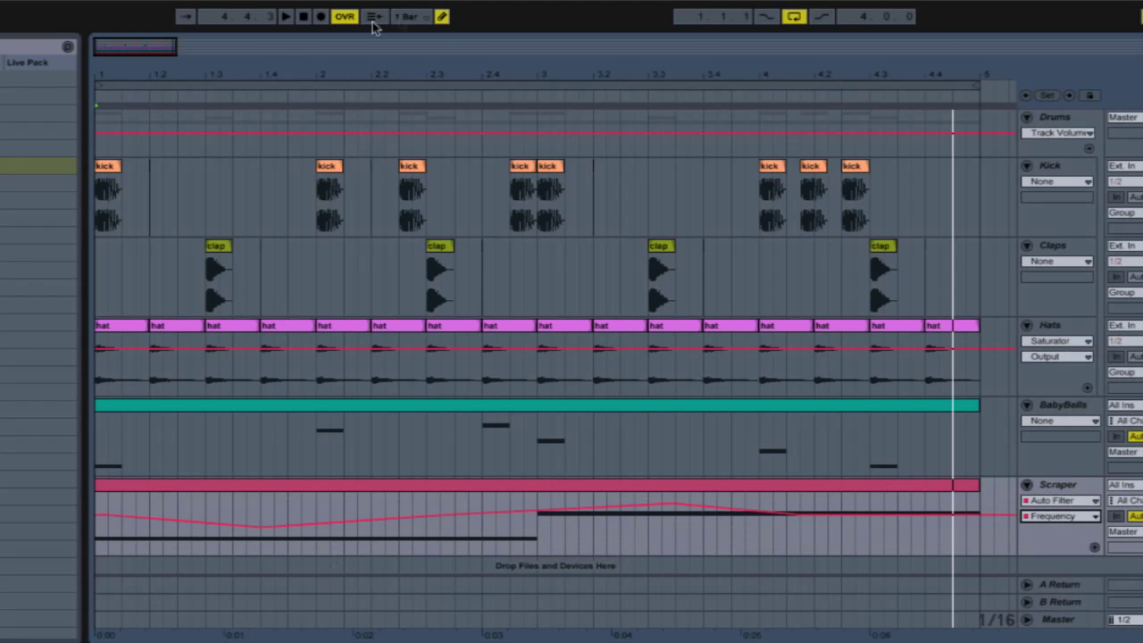
pyautogui.click(441, 16)
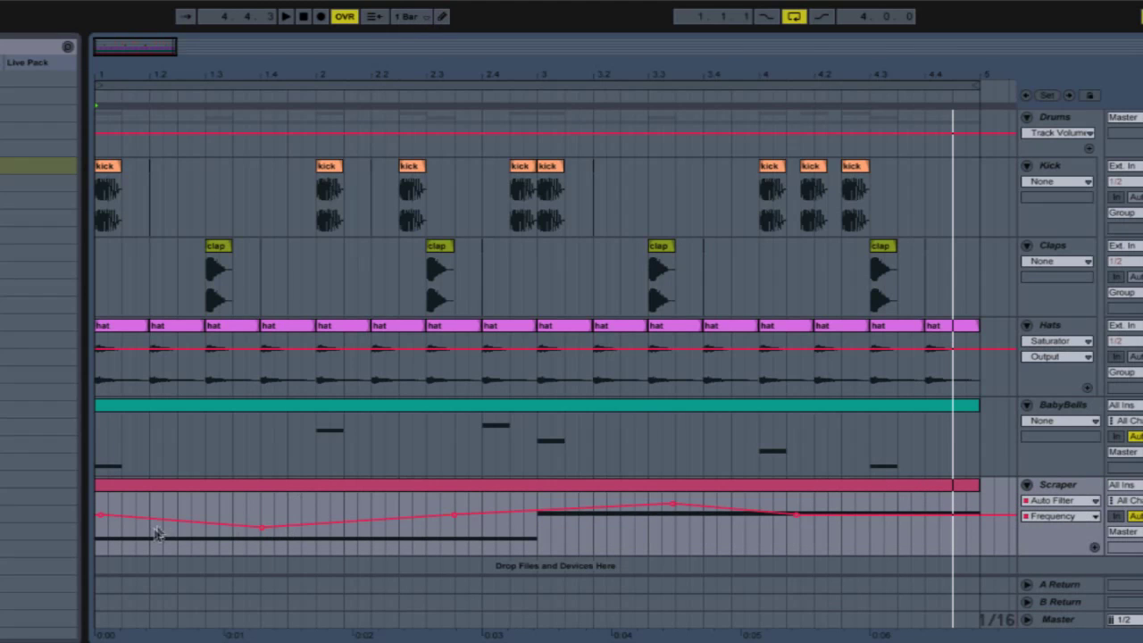
pyautogui.moveTo(162, 527); pyautogui.dragTo(162, 520)
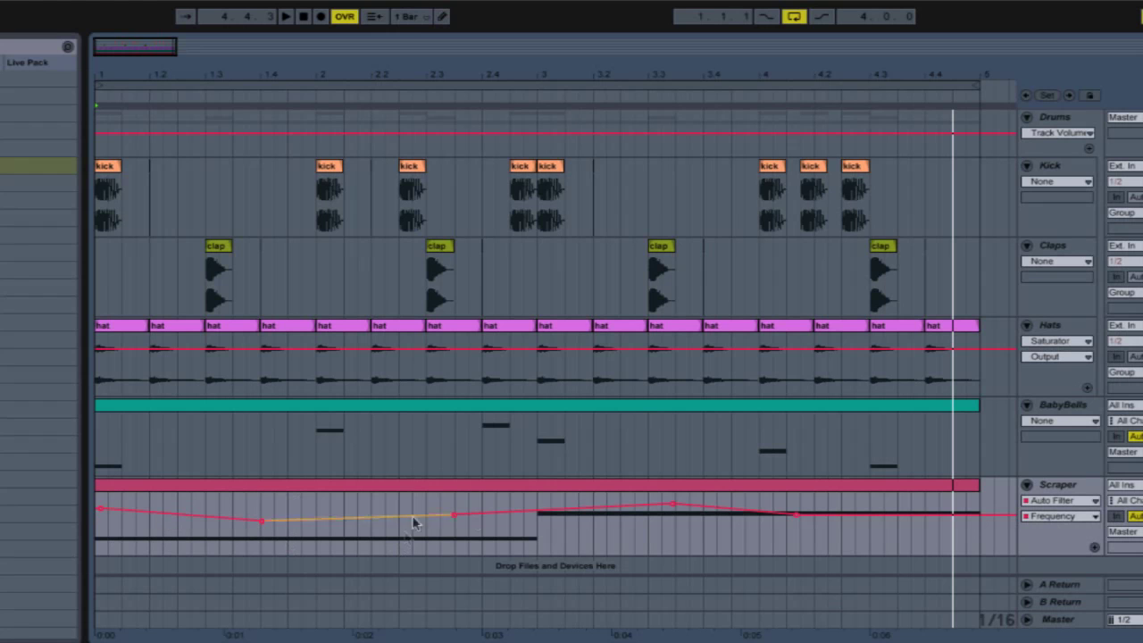
# - Play the Scraper with the other tracks, set its track volume to 3.0 dB, and replay the mix
pyautogui.press('space')
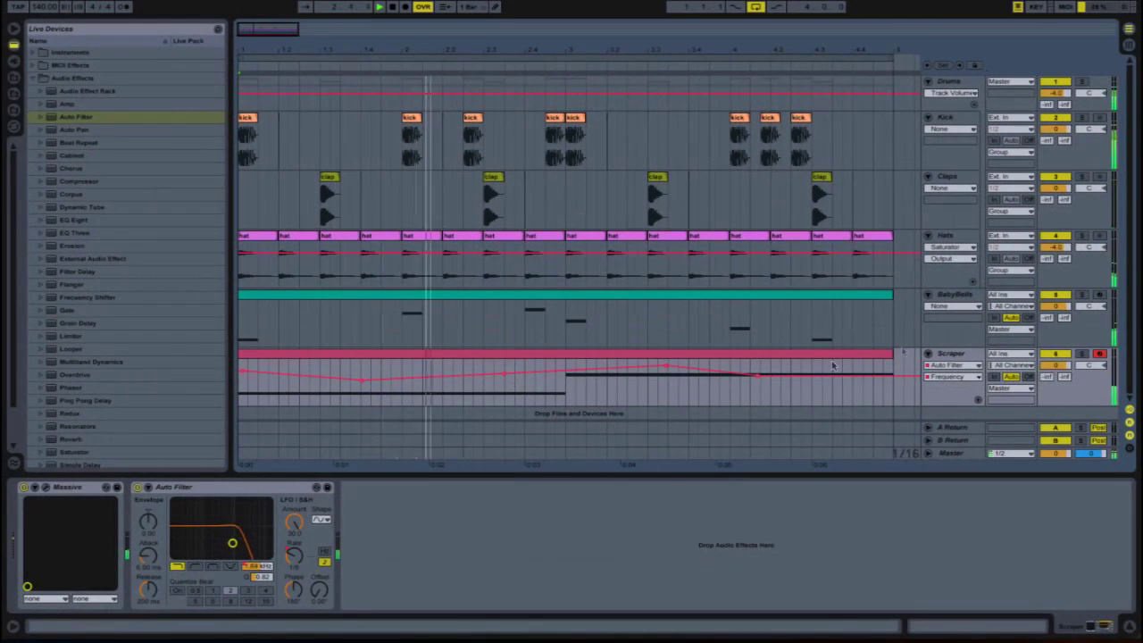
pyautogui.click(1062, 367)
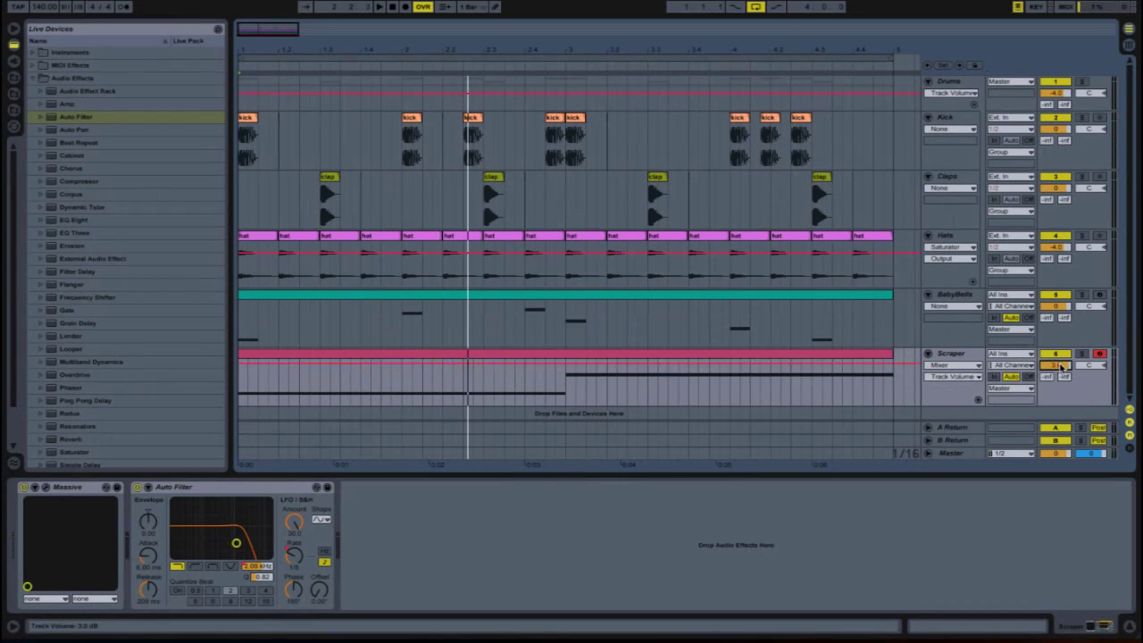
pyautogui.press('space')
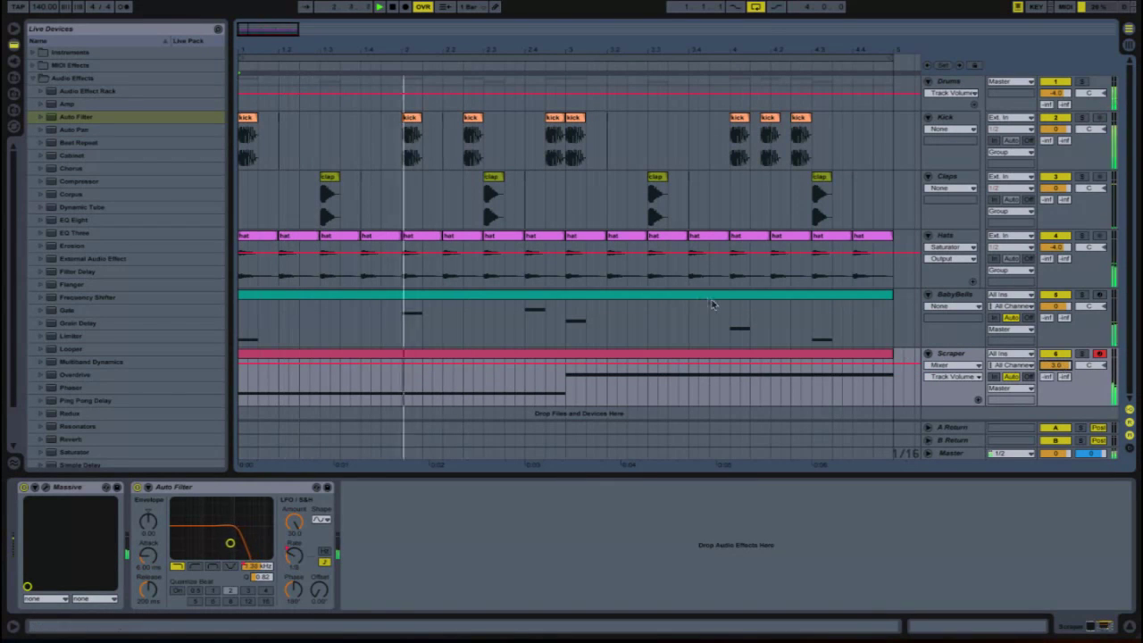